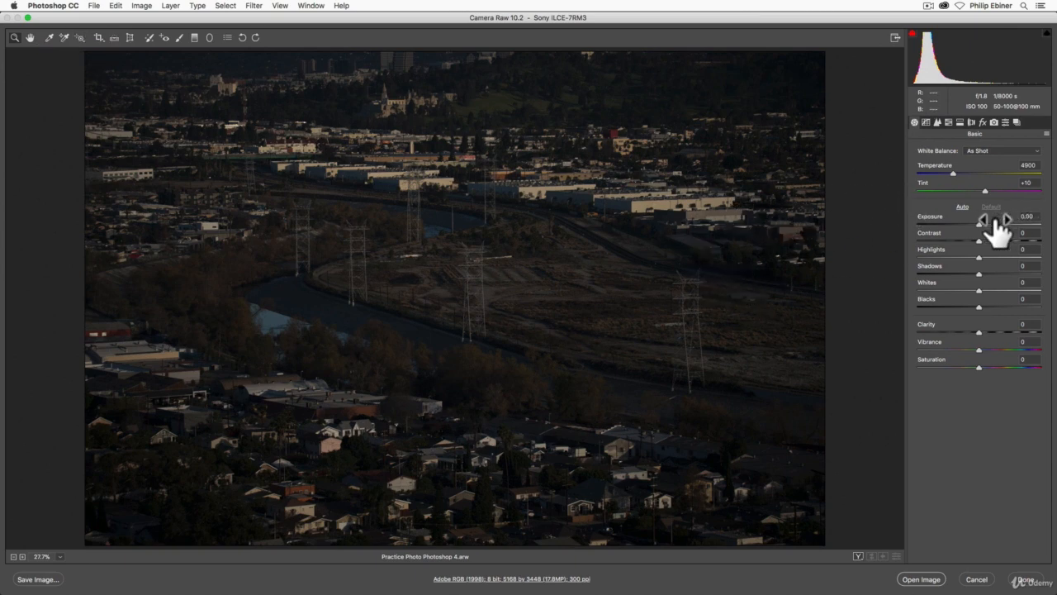
Raise the exposure to +2.15
drag(981, 224, 1007, 224)
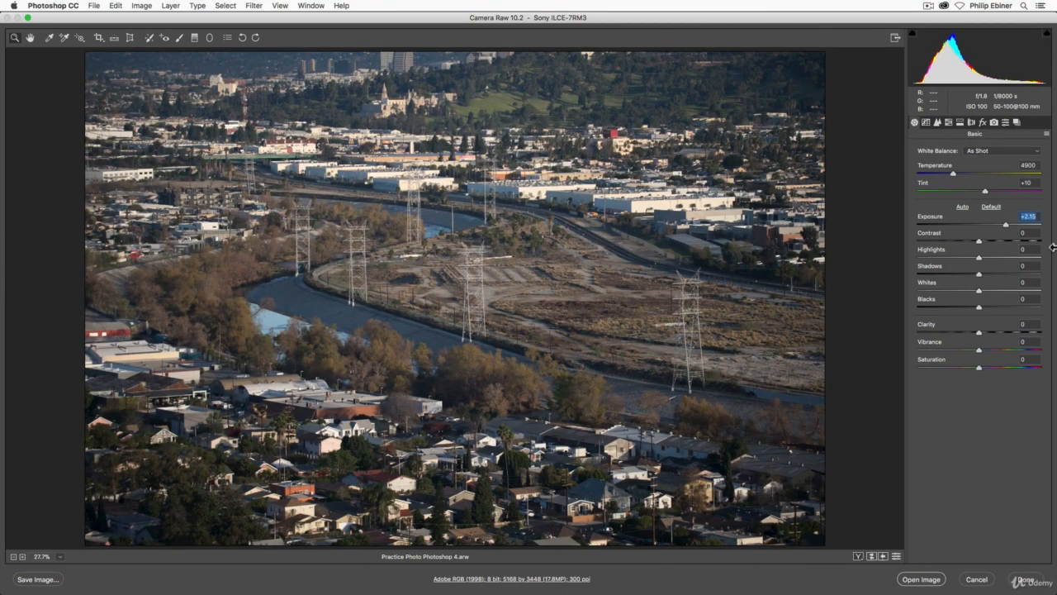
Set the crop tool's aspect ratio to 9 to 16
click(98, 38)
click(97, 39)
click(99, 35)
click(98, 36)
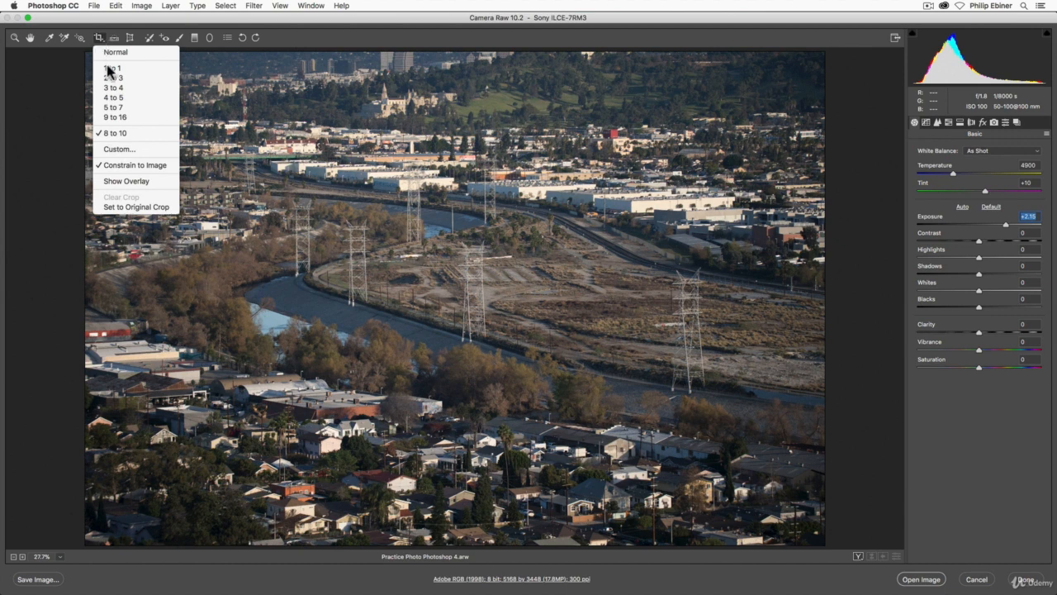
click(131, 118)
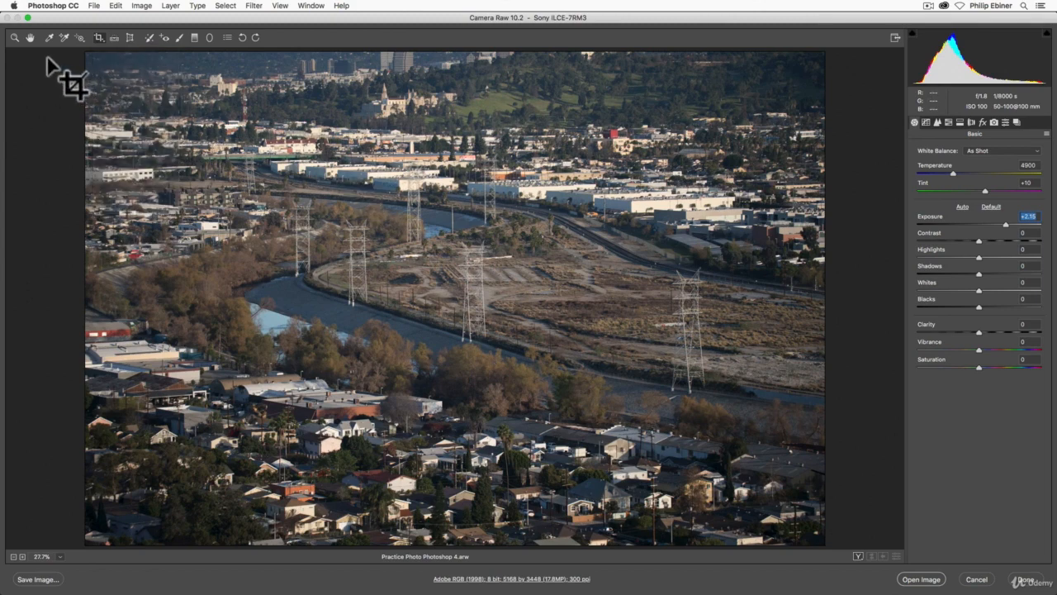
Draw a 9 to 16 crop frame across the photo, adjust its position over the river scene, and apply the crop
drag(94, 109, 896, 519)
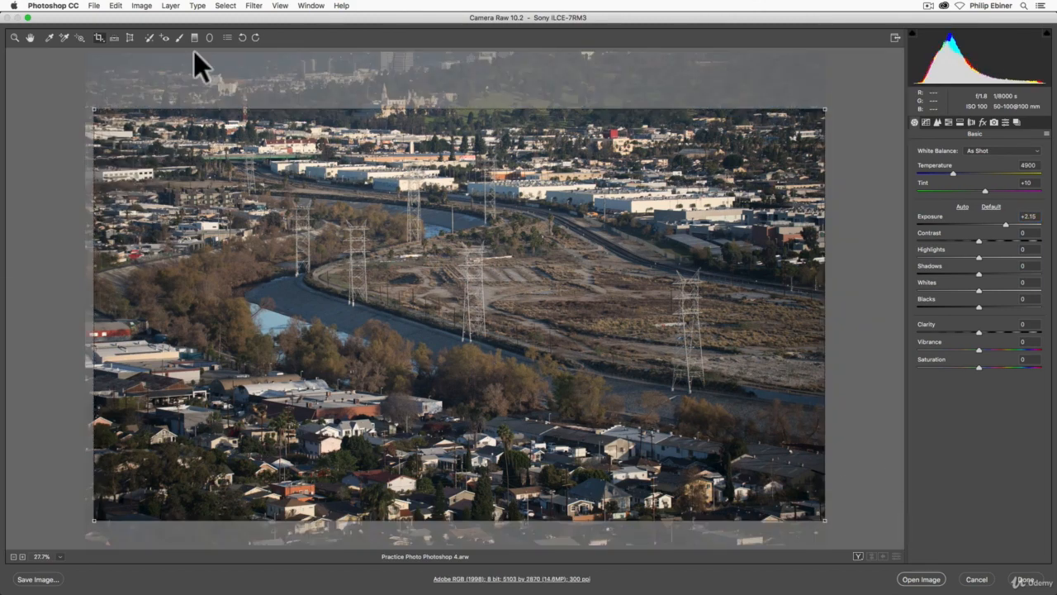
drag(100, 114, 57, 90)
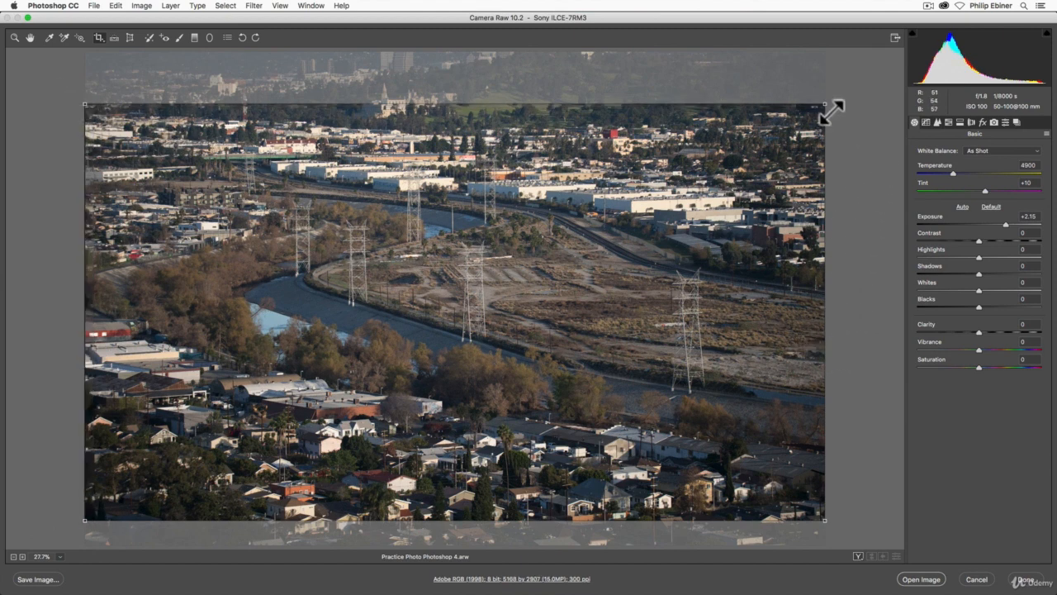
drag(491, 309, 435, 306)
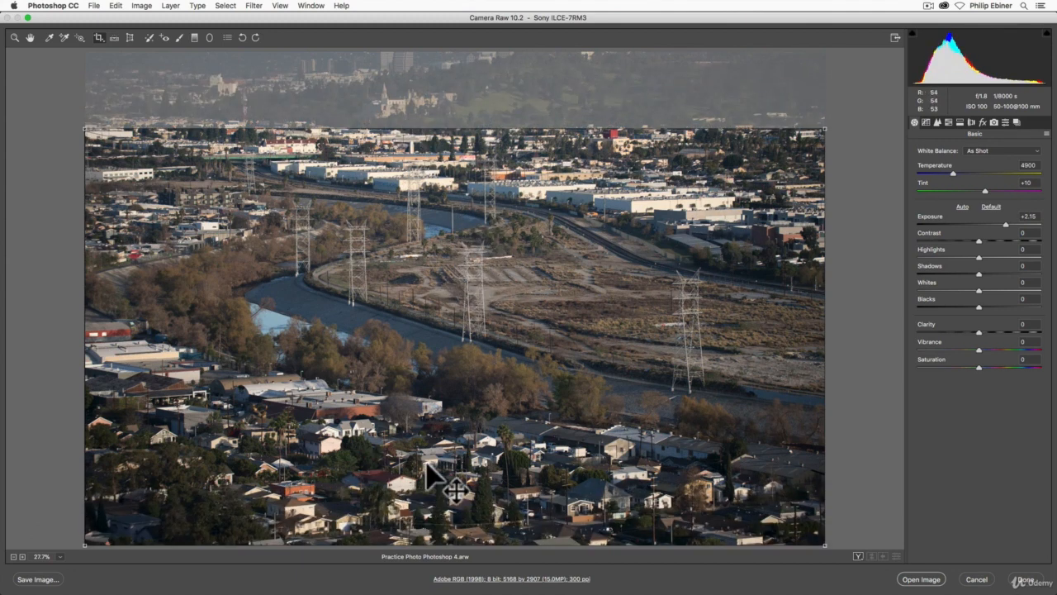
drag(427, 464, 425, 366)
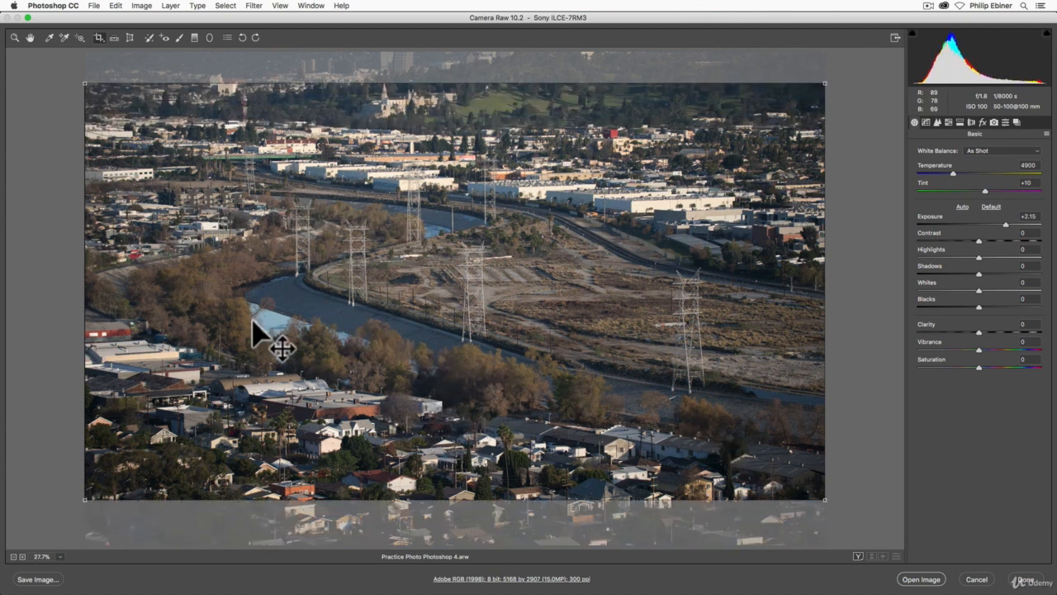
drag(290, 168, 299, 220)
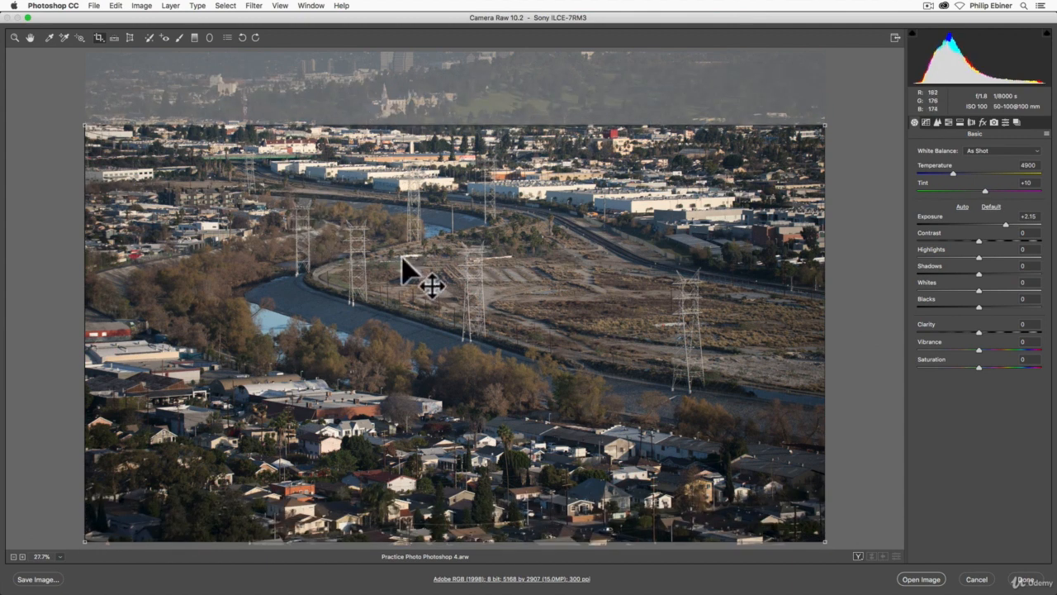
drag(402, 257, 397, 234)
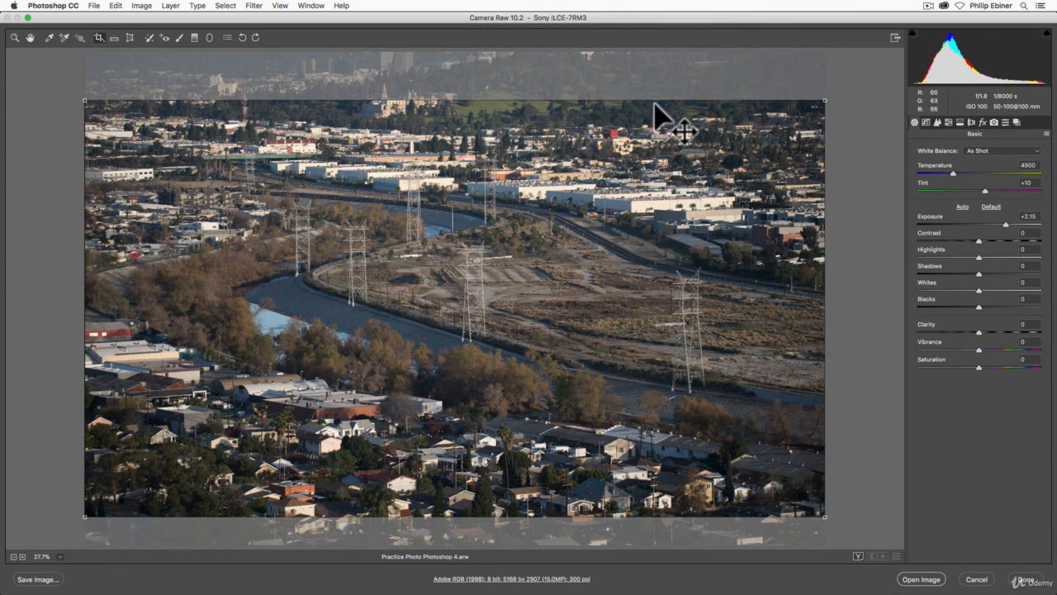
key(Return)
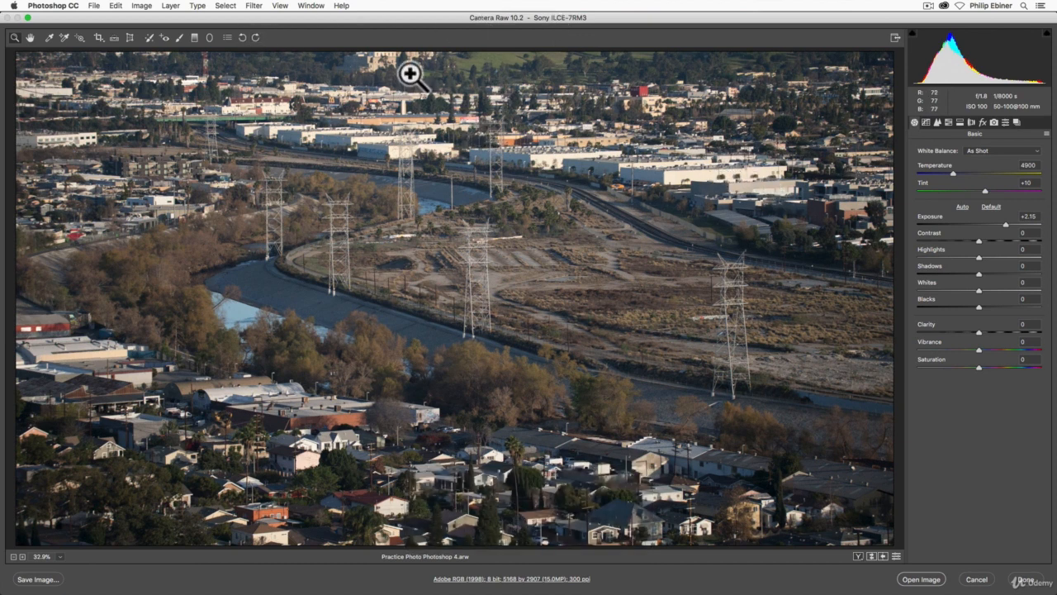
Reopen the crop and shift the frame slightly lower, then apply it
click(104, 36)
drag(373, 177, 373, 208)
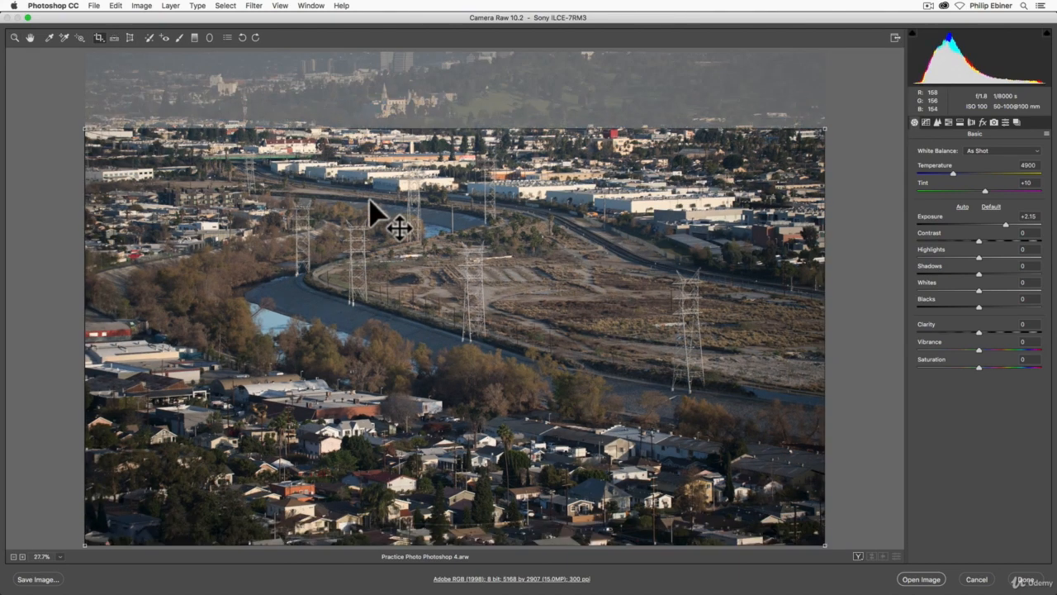
key(Return)
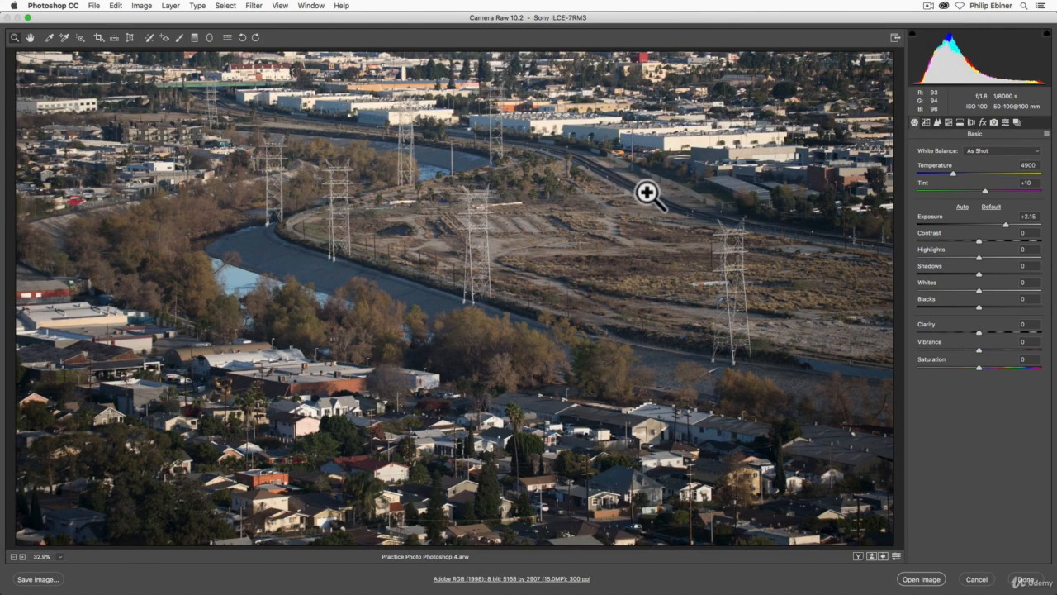
Reopen the crop, move the frame up to include the hillside at the top, and apply it
click(100, 40)
drag(303, 267, 300, 234)
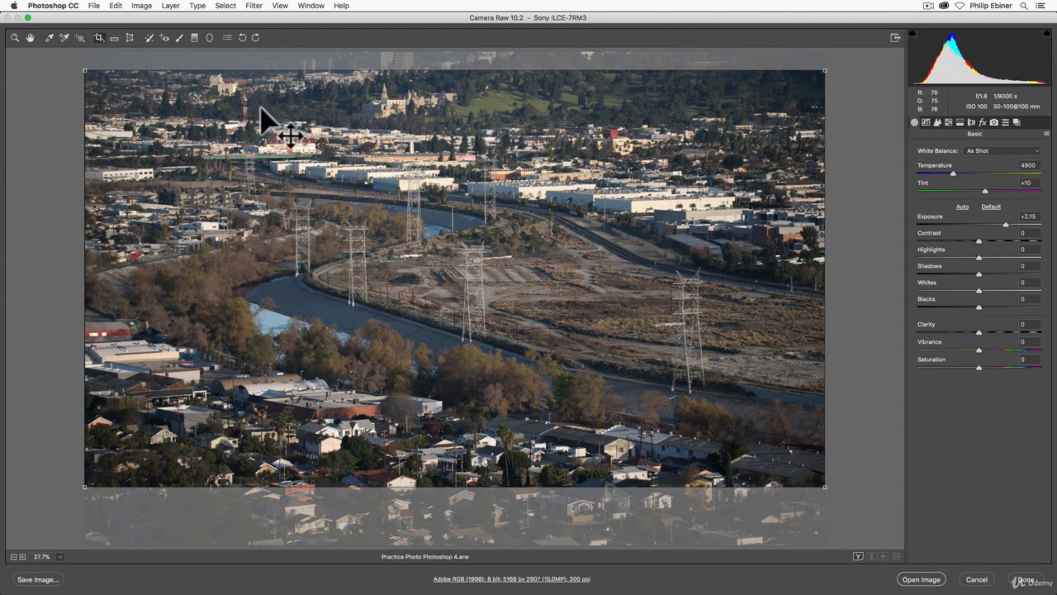
key(Return)
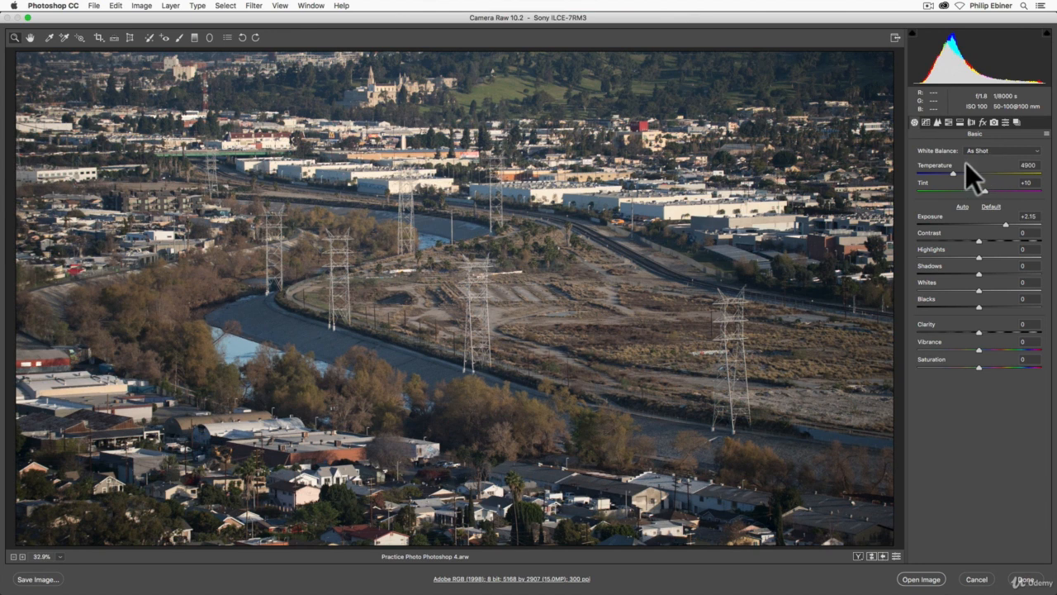
Set the white balance temperature to 5700
mouse_move(955, 174)
mouse_down()
mouse_move(964, 177)
mouse_move(941, 174)
mouse_move(968, 192)
mouse_move(964, 178)
mouse_up()
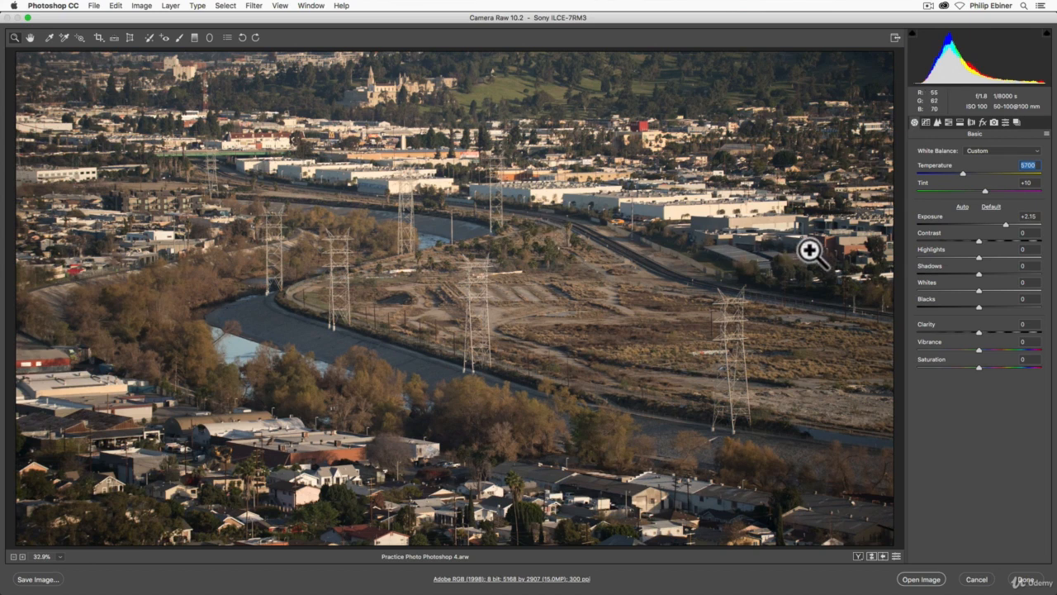
Reset the exposure to default and raise it to +1.00
double_click(1005, 223)
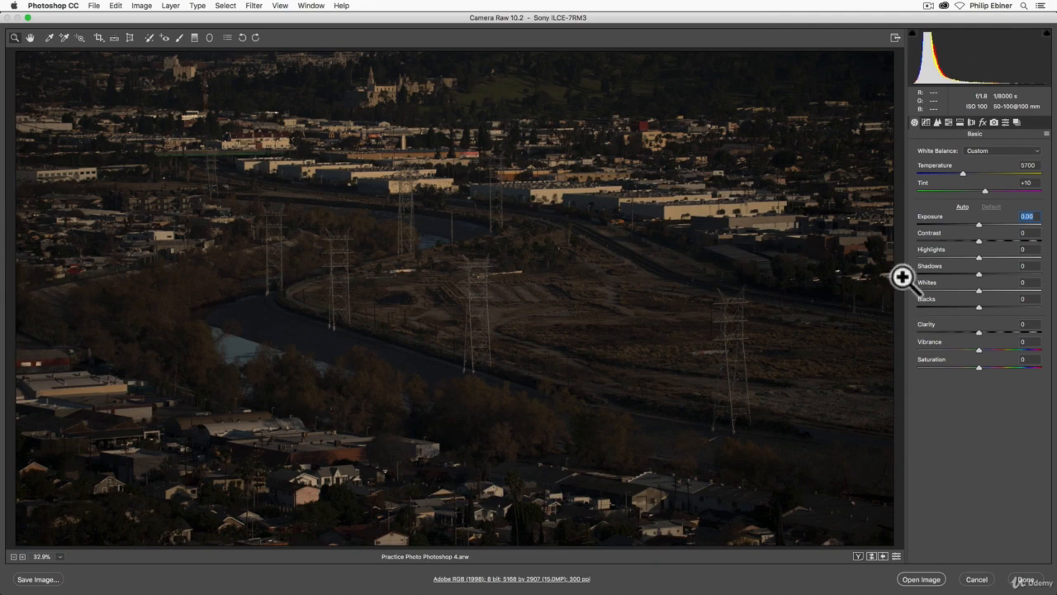
drag(978, 223, 986, 222)
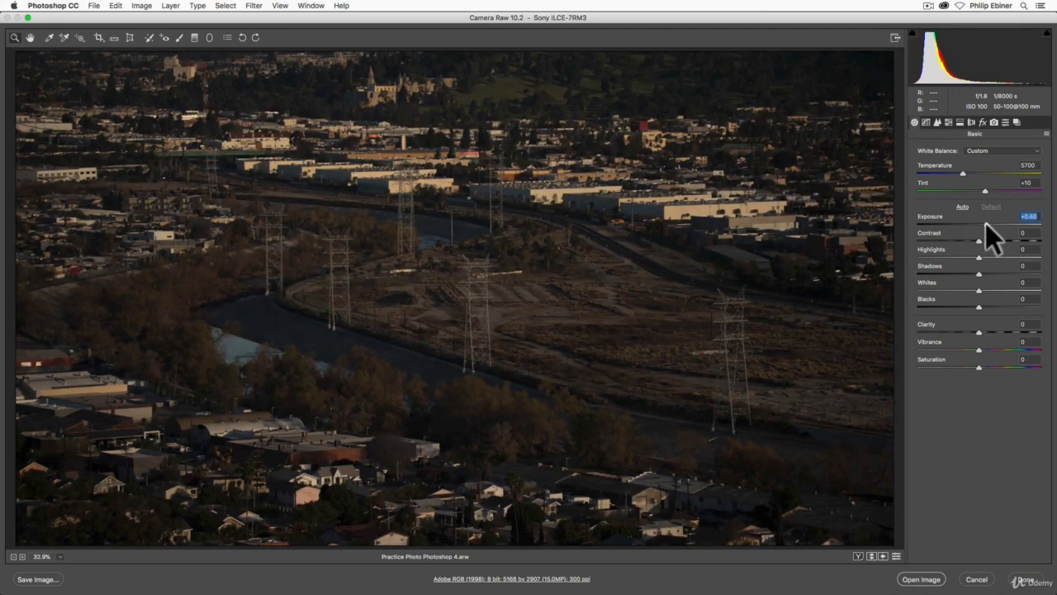
drag(987, 223, 993, 223)
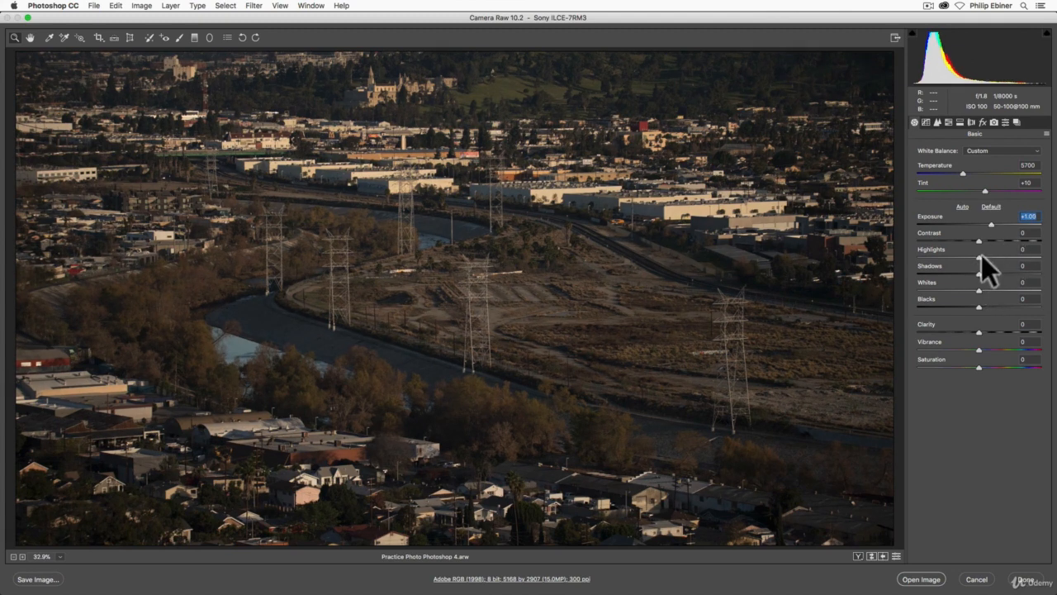
Set highlights to +28 and shadows to +14, and reset the blacks to default
drag(980, 256, 994, 306)
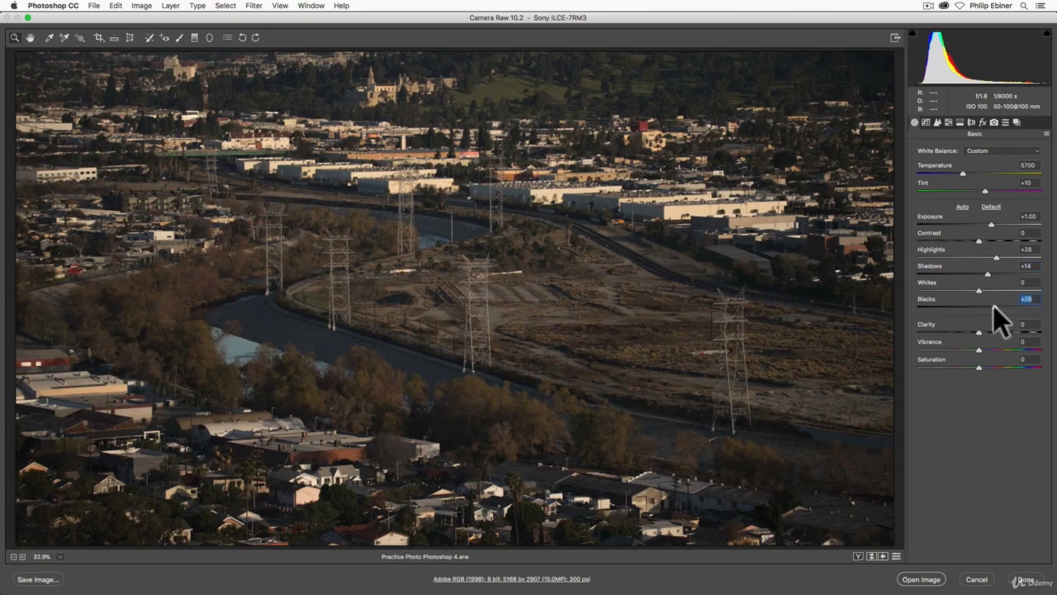
double_click(994, 307)
Set the exposure to +2.10 and the blacks to -51
drag(992, 224, 1004, 223)
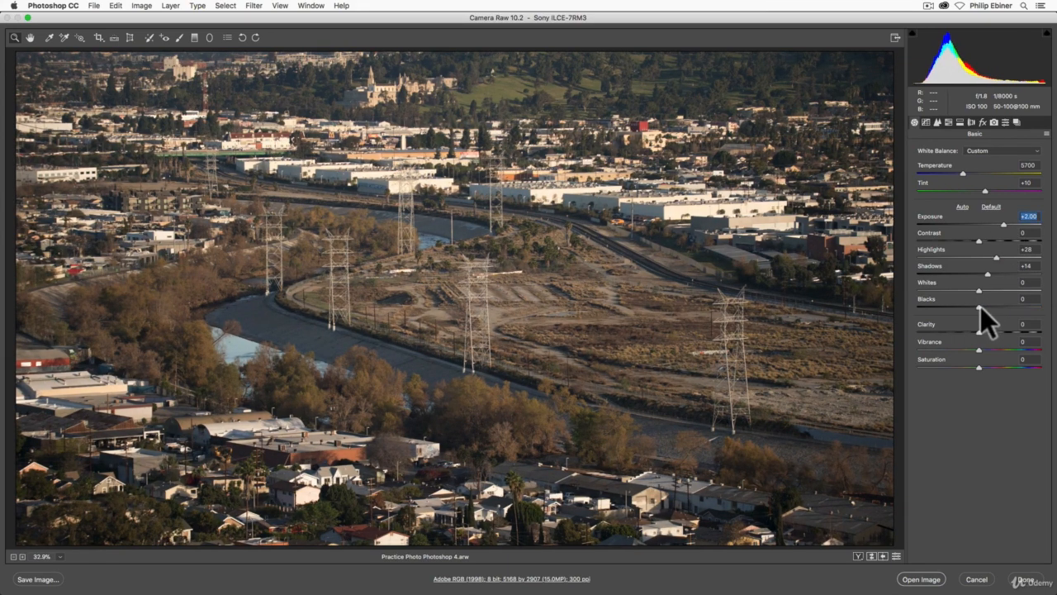
drag(980, 306, 949, 308)
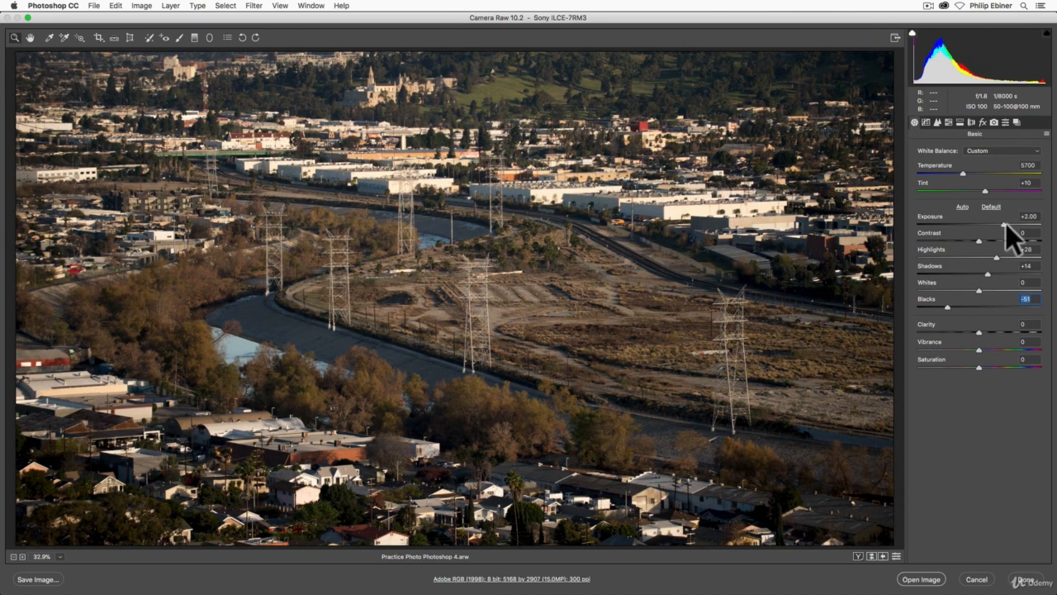
drag(1006, 223, 1007, 223)
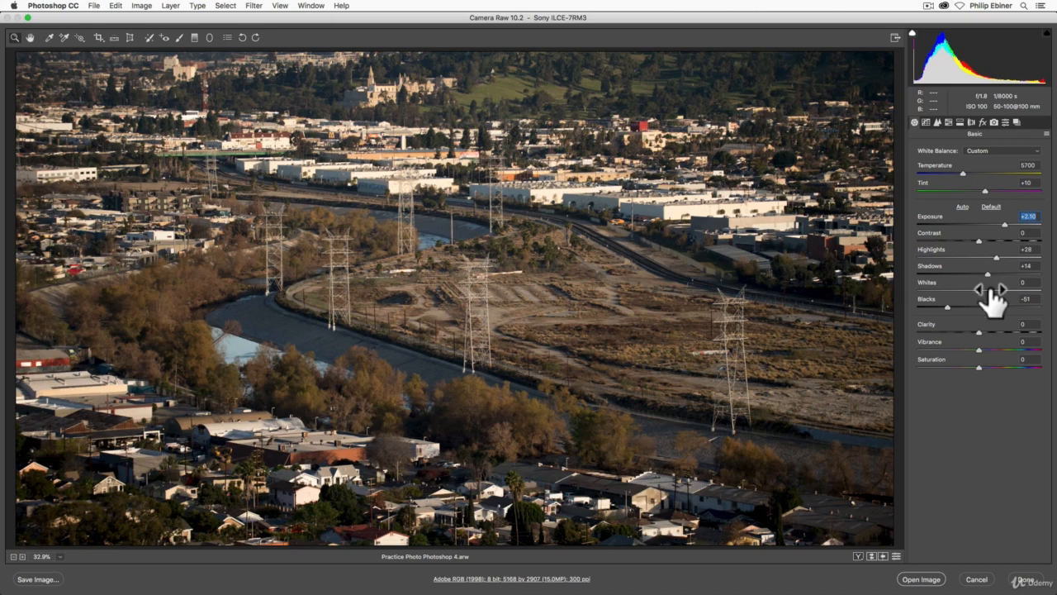
Lower the whites to -43 and raise clarity to +10
drag(980, 291, 952, 294)
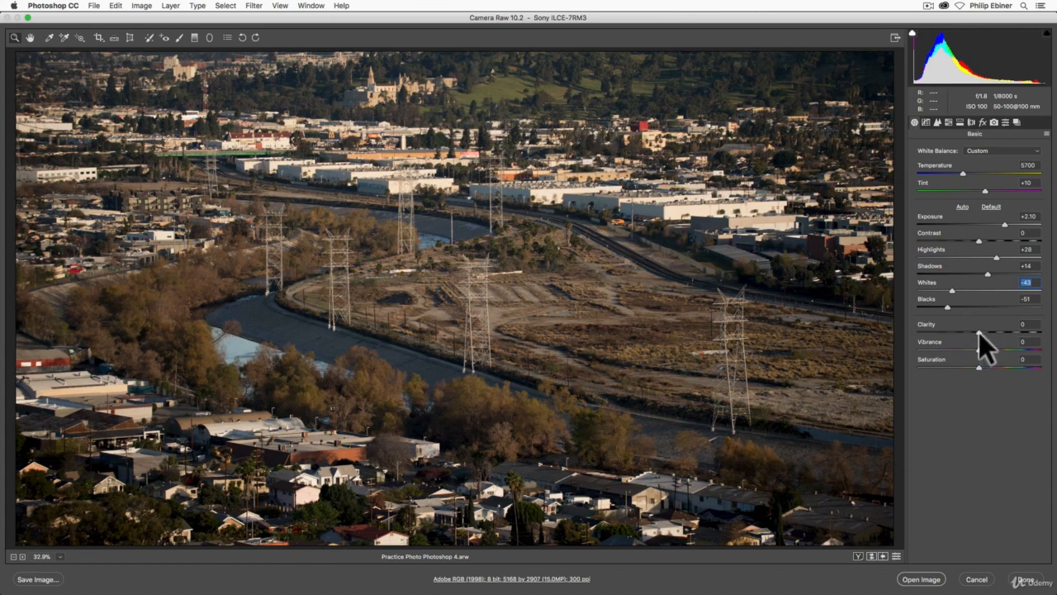
mouse_move(979, 332)
mouse_down()
mouse_move(1055, 333)
mouse_move(857, 330)
mouse_move(997, 335)
mouse_move(983, 337)
mouse_up()
click(985, 338)
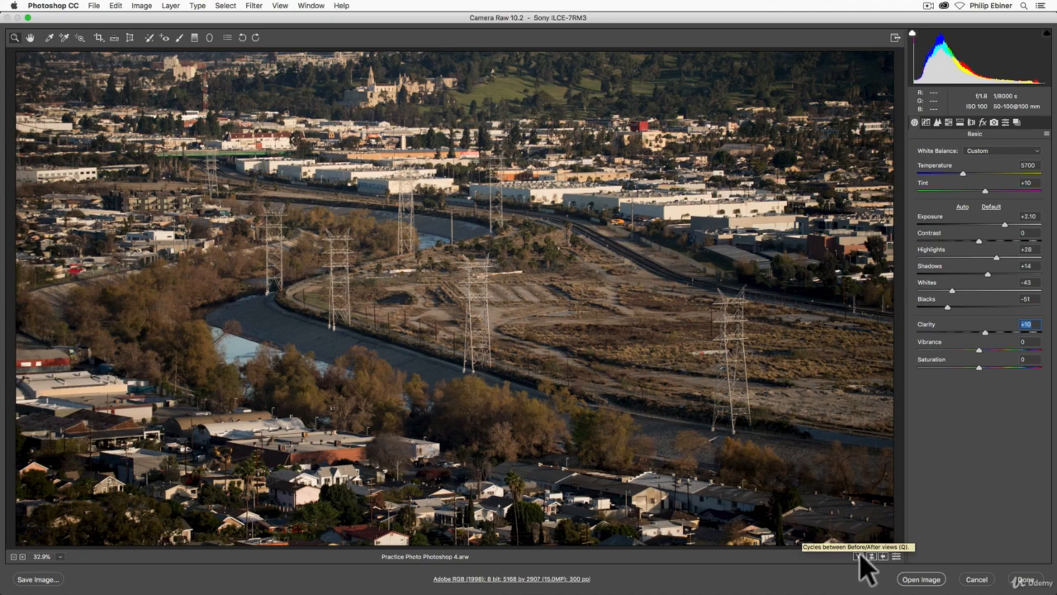
Cycle through the before and after comparison views of the edits
key(q)
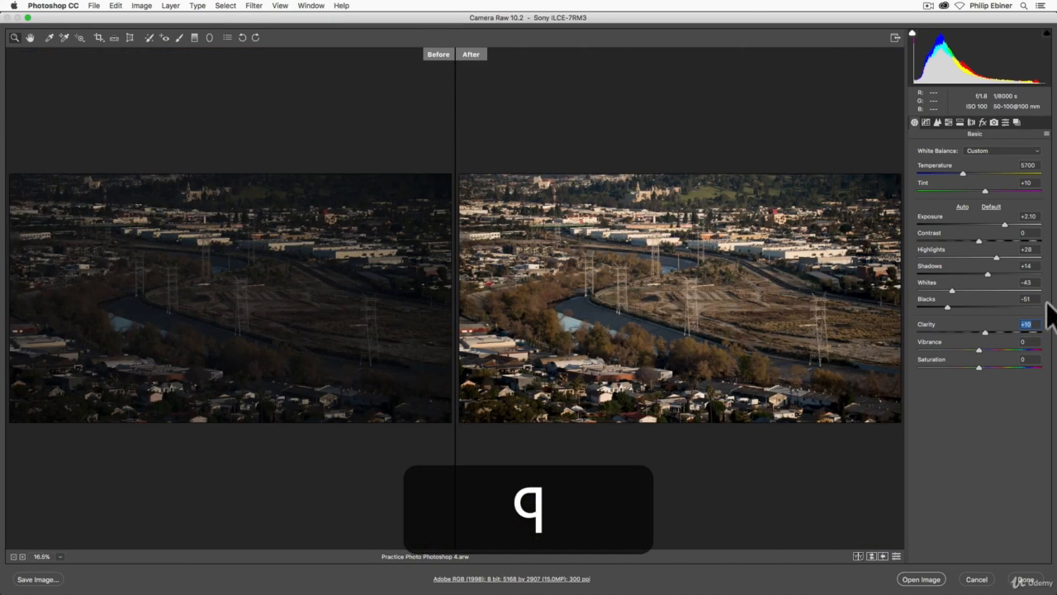
key(q)
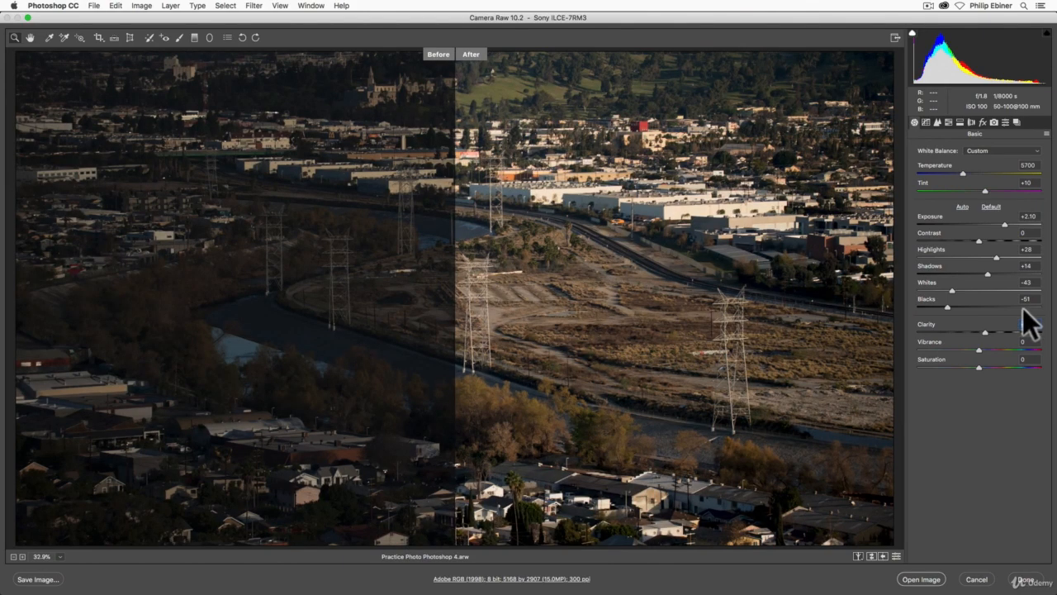
key(q)
key(q)
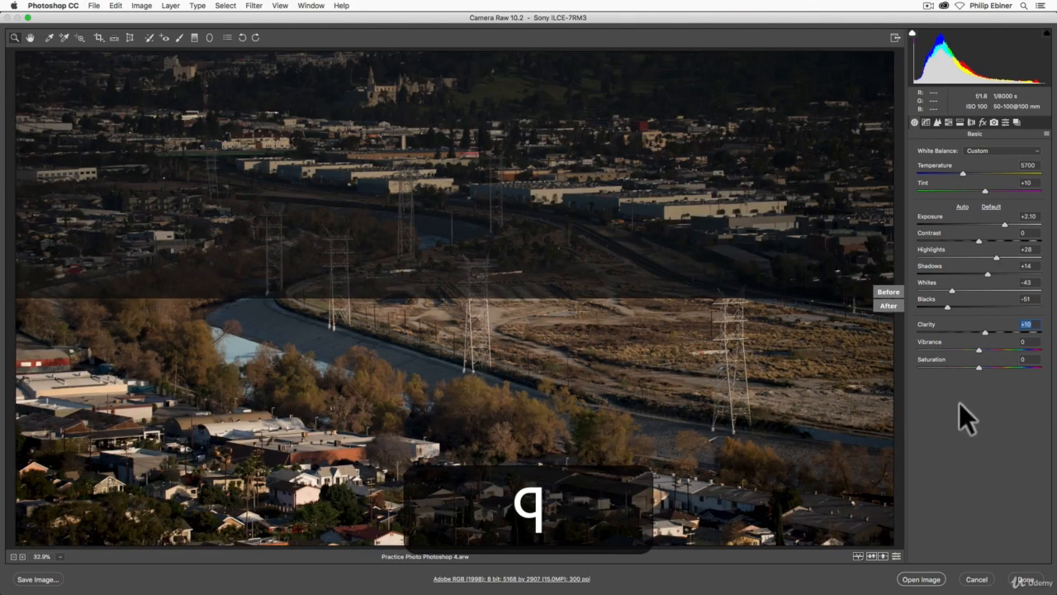
key(q)
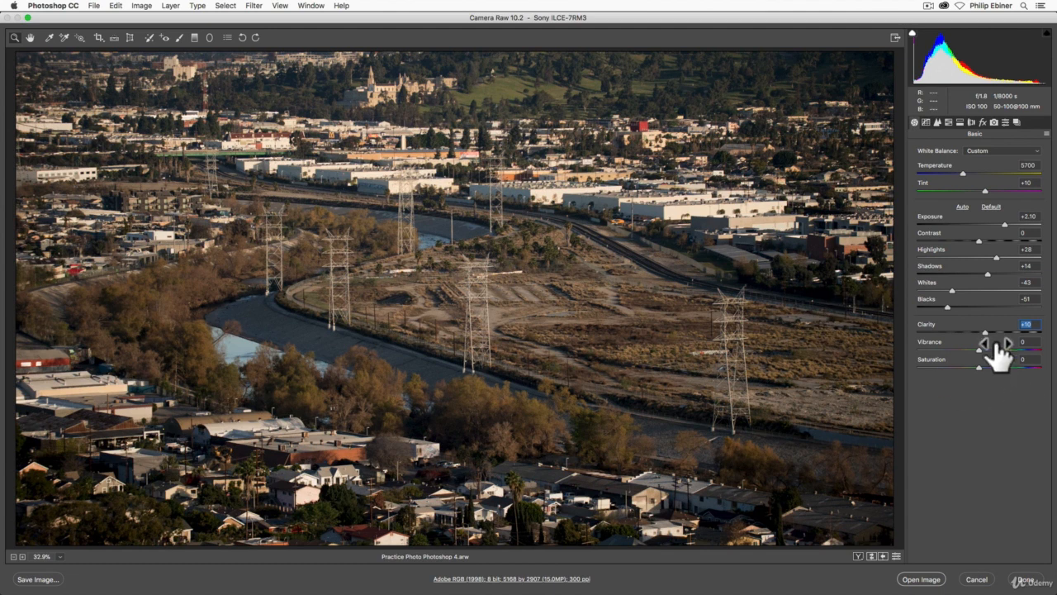
Set the saturation to +10
mouse_move(980, 366)
mouse_down()
mouse_move(1009, 372)
mouse_move(981, 370)
mouse_move(997, 373)
mouse_up()
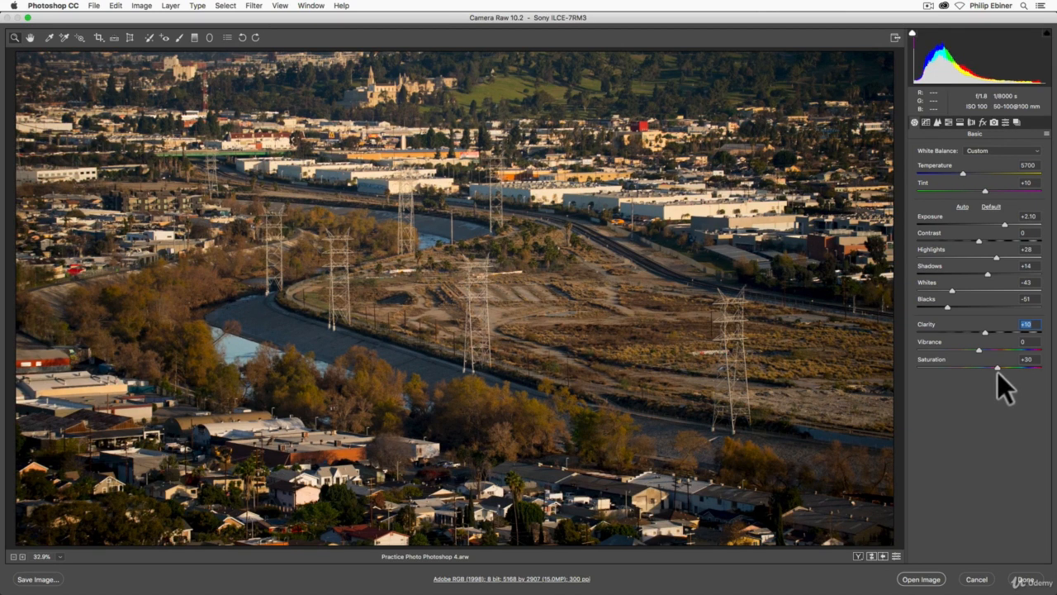
drag(997, 371, 985, 368)
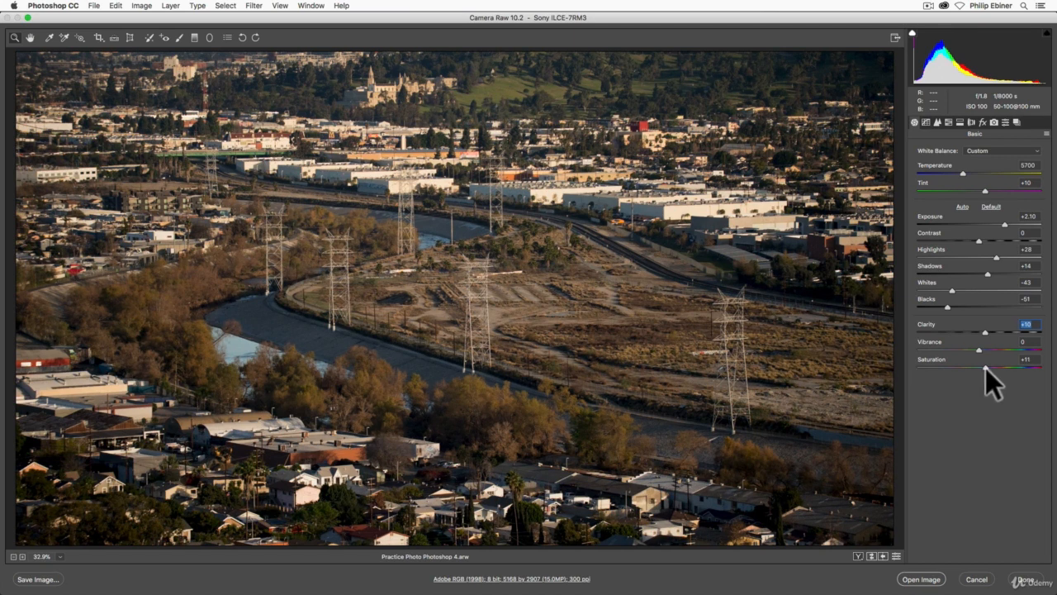
drag(985, 367, 986, 368)
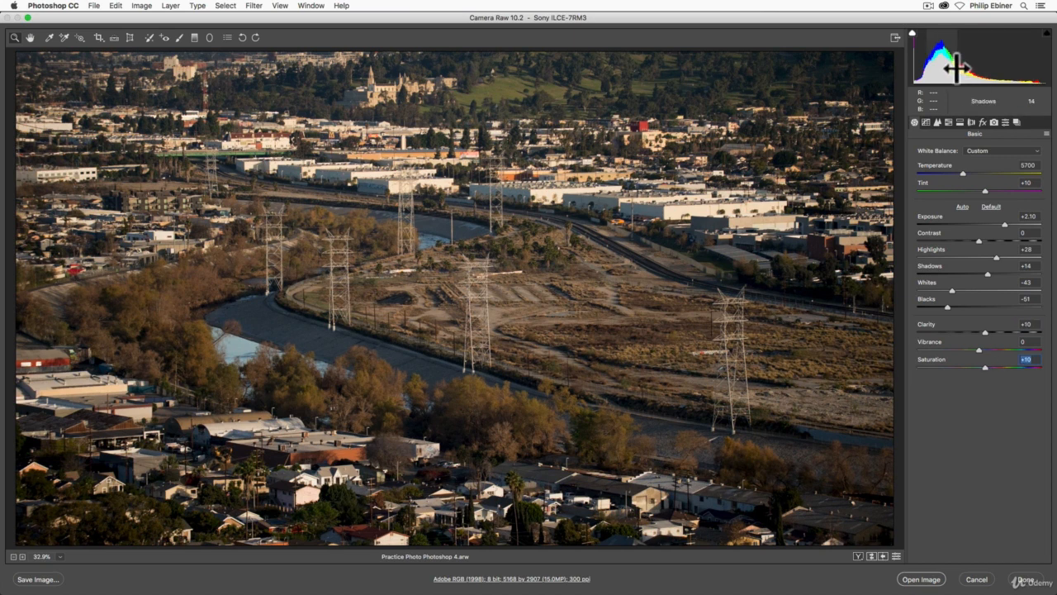
Open the Detail panel and zoom to 200% on the trees by the river to inspect sharpness
click(925, 122)
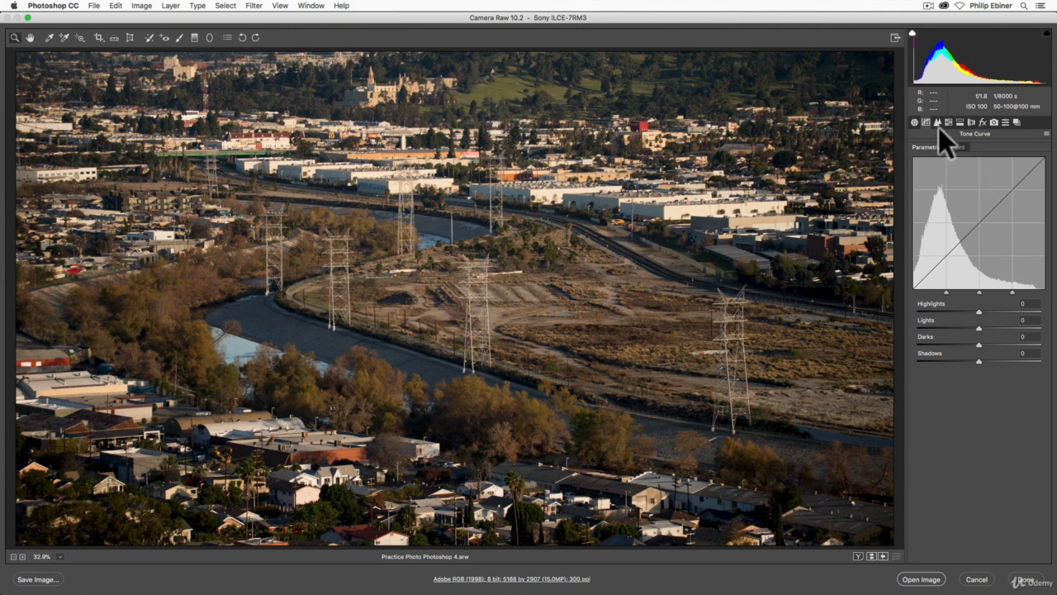
click(939, 124)
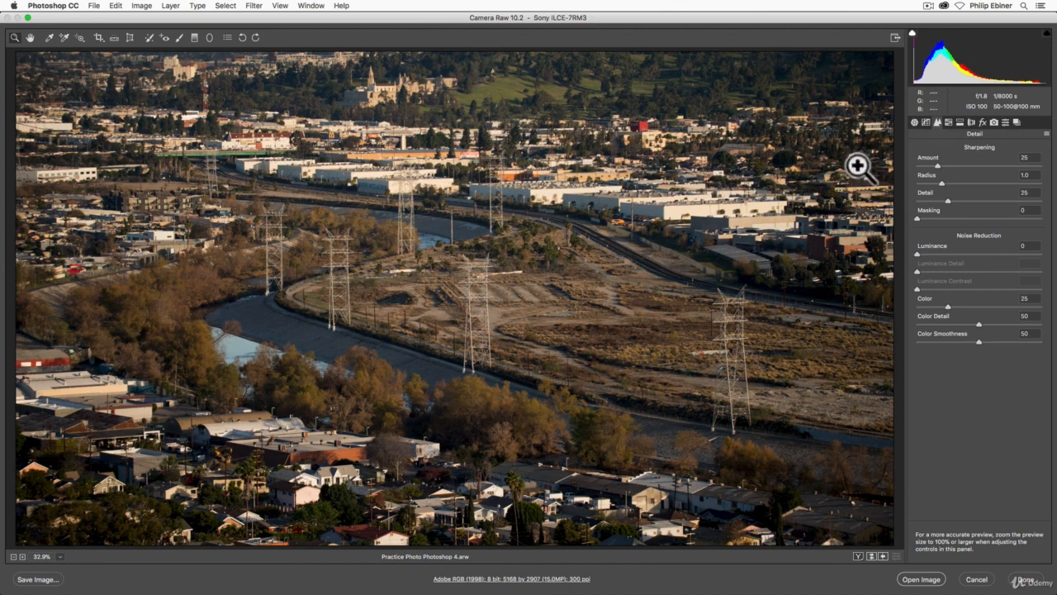
click(484, 367)
click(483, 369)
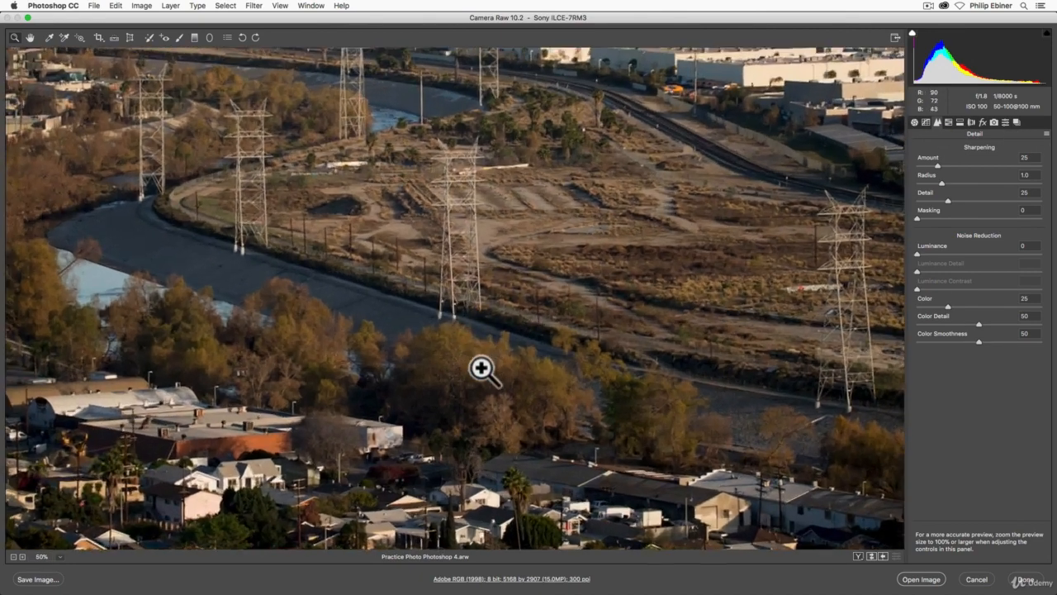
click(524, 342)
click(524, 342)
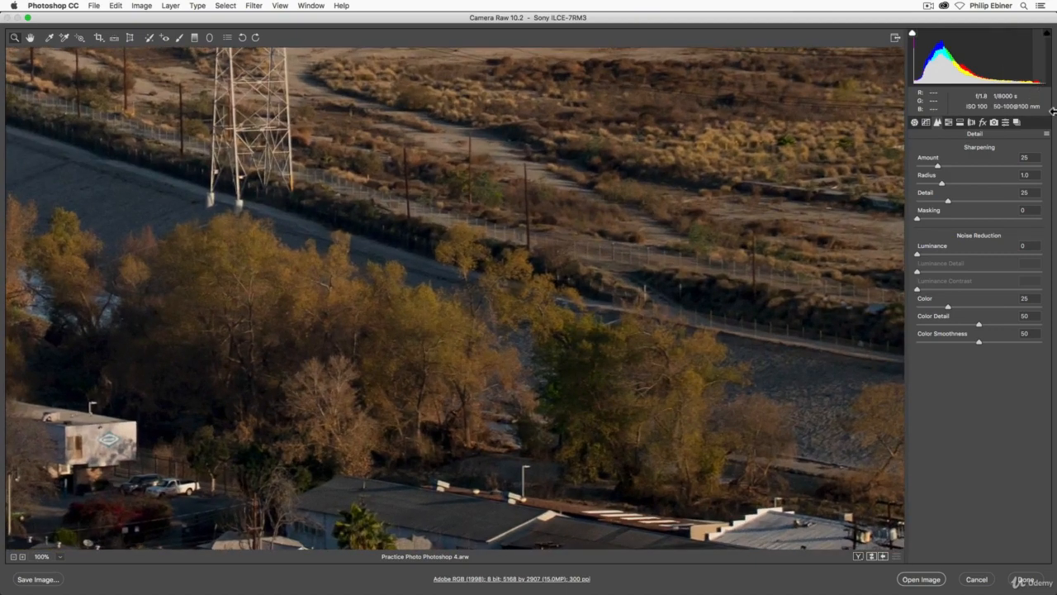
click(573, 275)
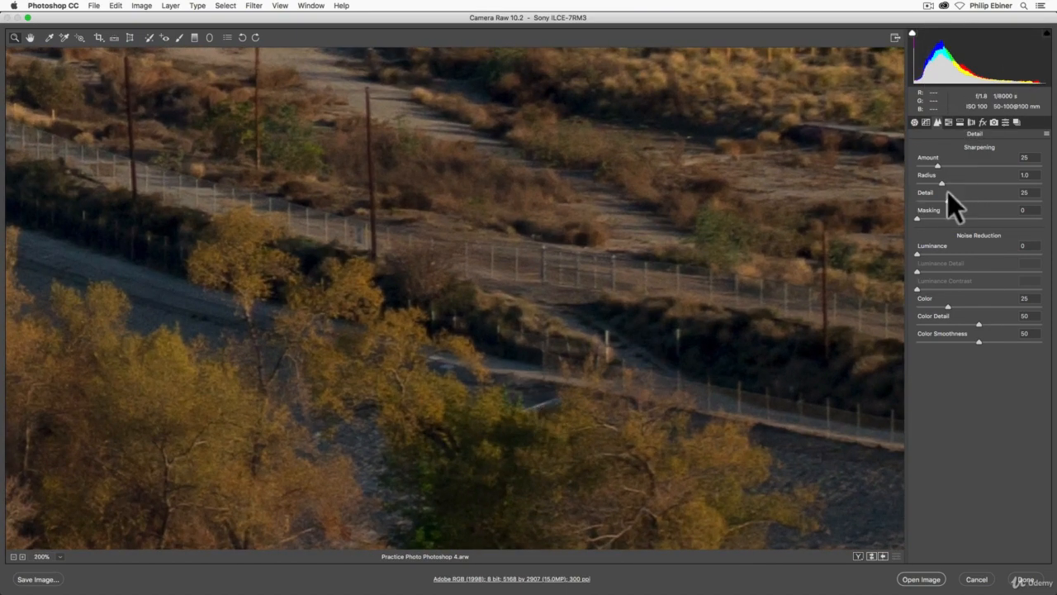
Zoom out and back in to 100% around the buildings and hillside to inspect sharpness
click(950, 253)
double_click(951, 252)
alt+click(510, 326)
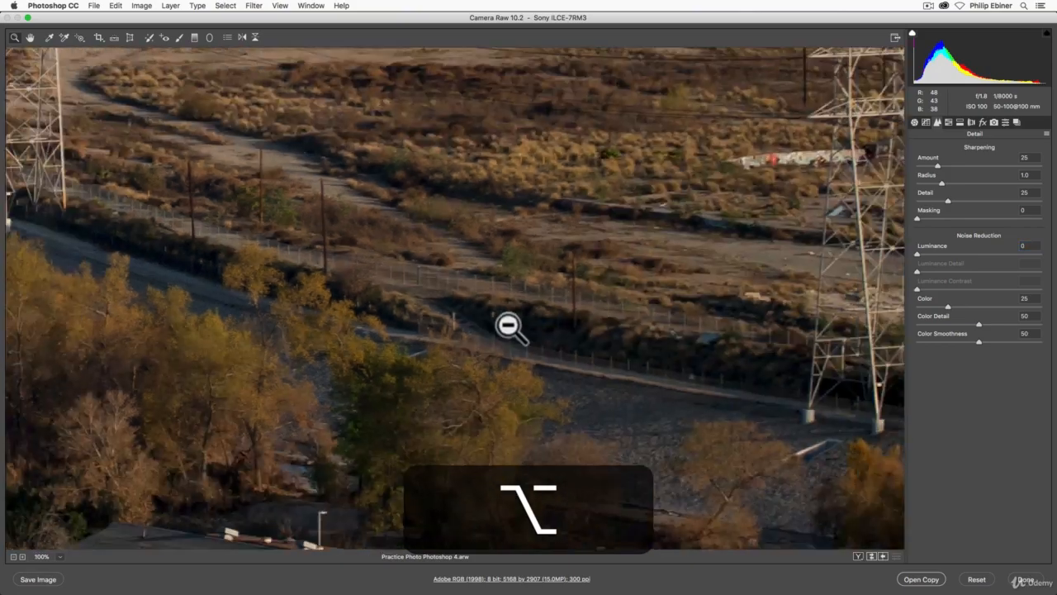
alt+click(498, 326)
alt+click(489, 330)
alt+click(471, 338)
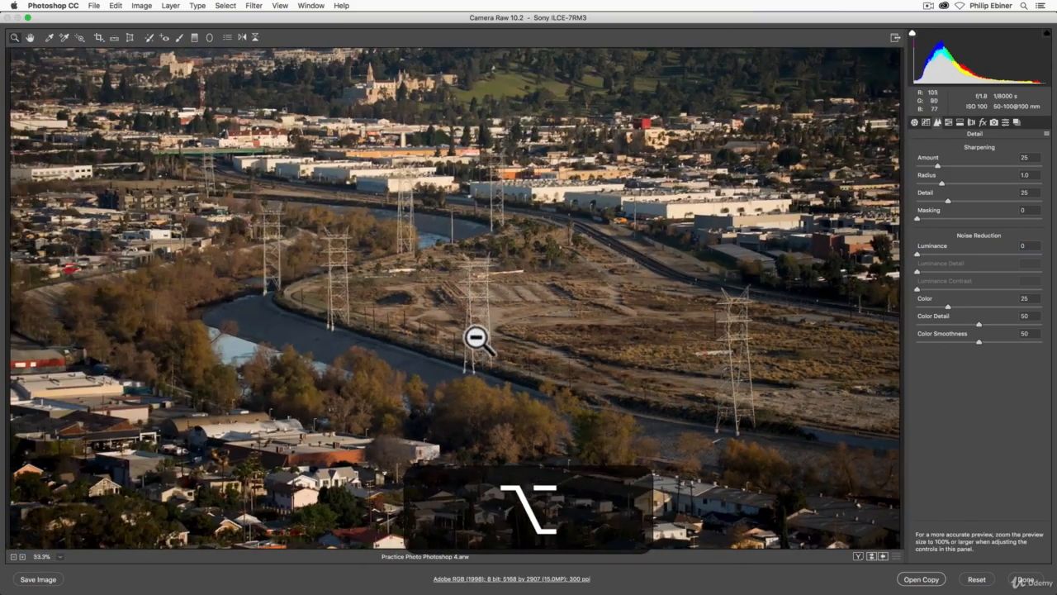
click(454, 193)
click(500, 158)
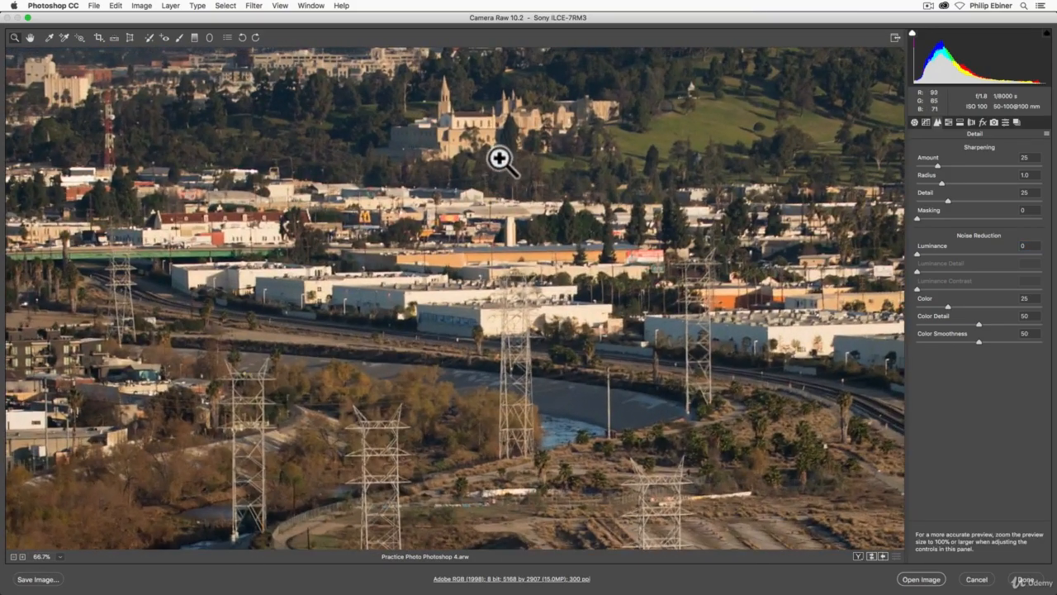
click(541, 215)
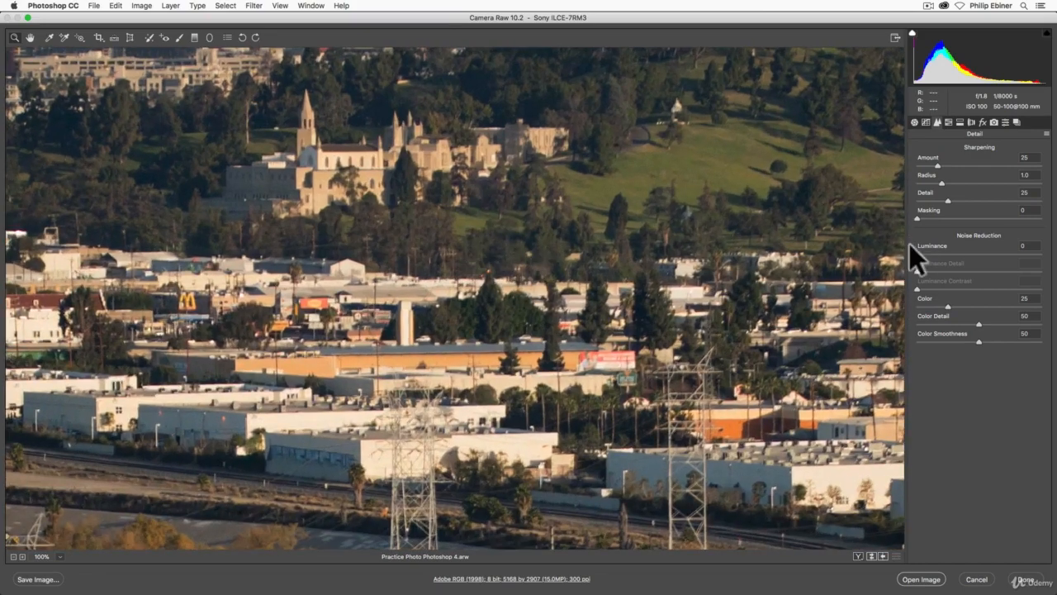
Fit the preview in the view and set the sharpening amount to 50
click(975, 165)
alt+click(691, 217)
alt+click(589, 278)
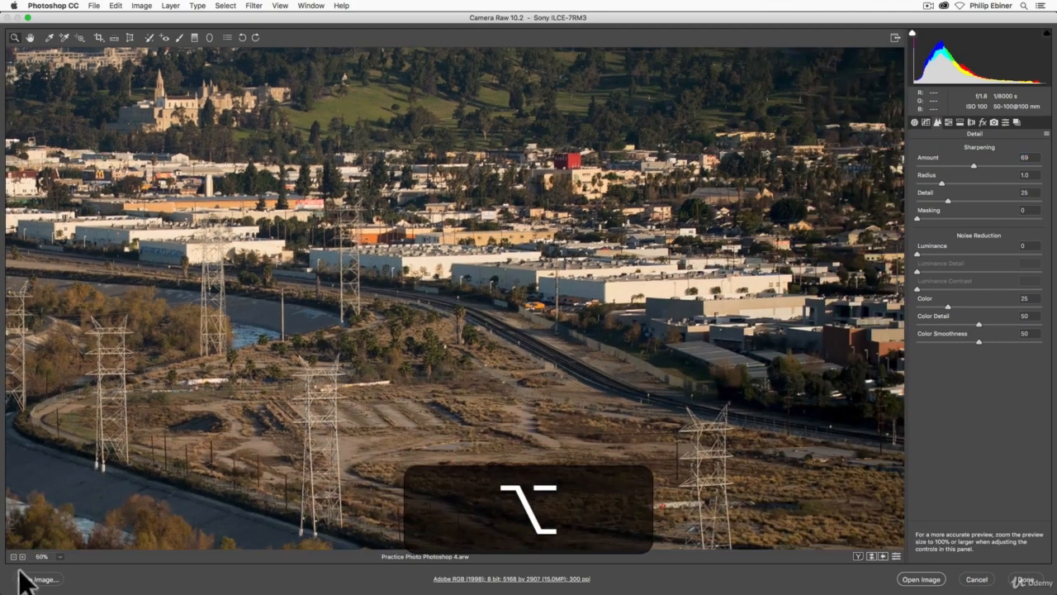
click(60, 557)
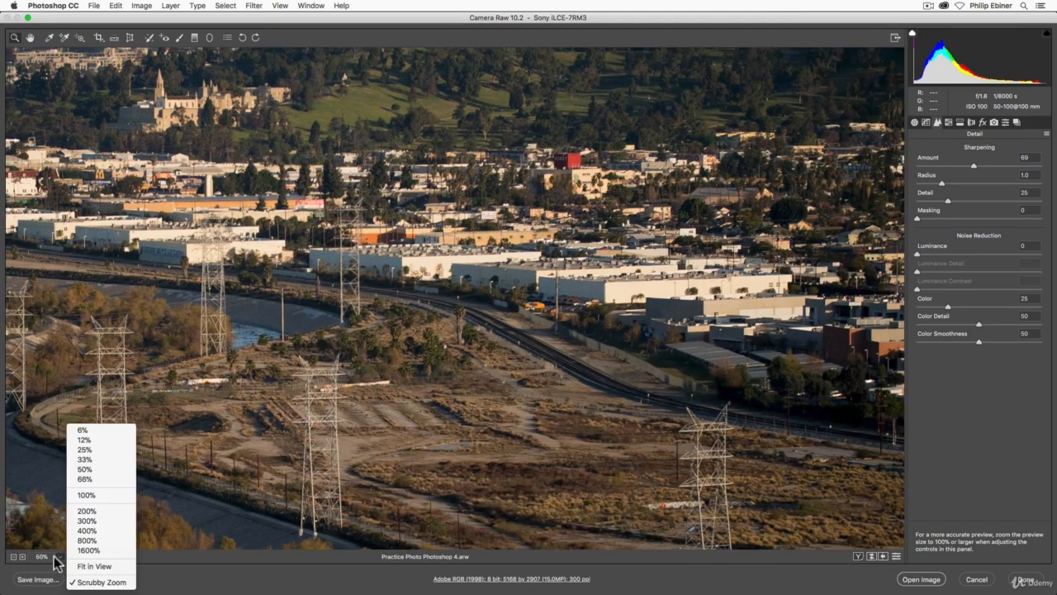
click(95, 566)
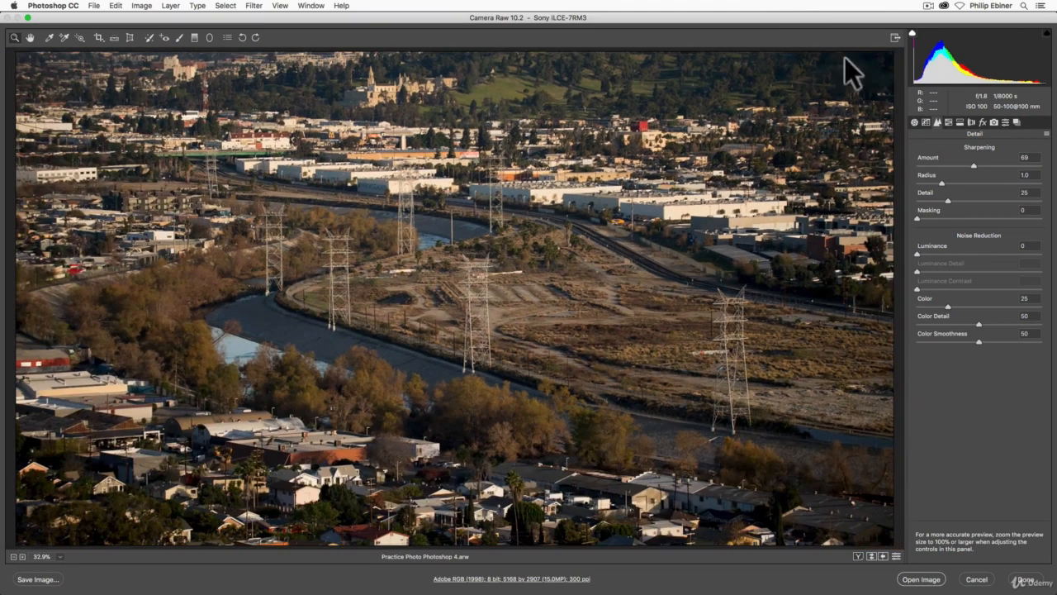
click(973, 165)
mouse_move(971, 165)
mouse_down()
mouse_move(918, 165)
mouse_move(986, 176)
mouse_up()
drag(960, 163, 959, 164)
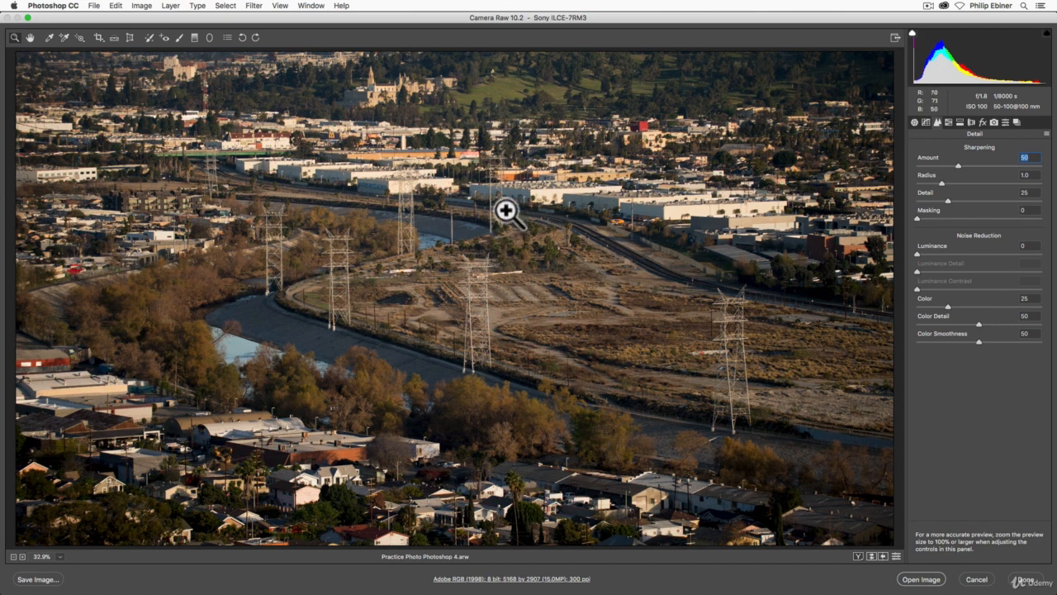
In HSL saturation, drag up on the trees with the Targeted Adjustment tool and set Greens to +43
click(949, 122)
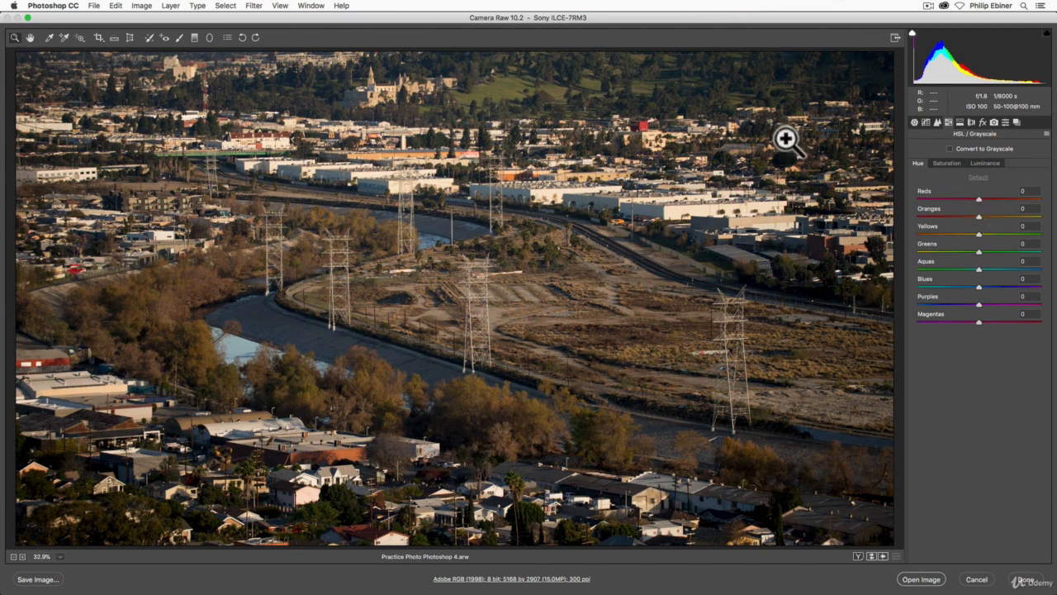
click(80, 35)
click(79, 33)
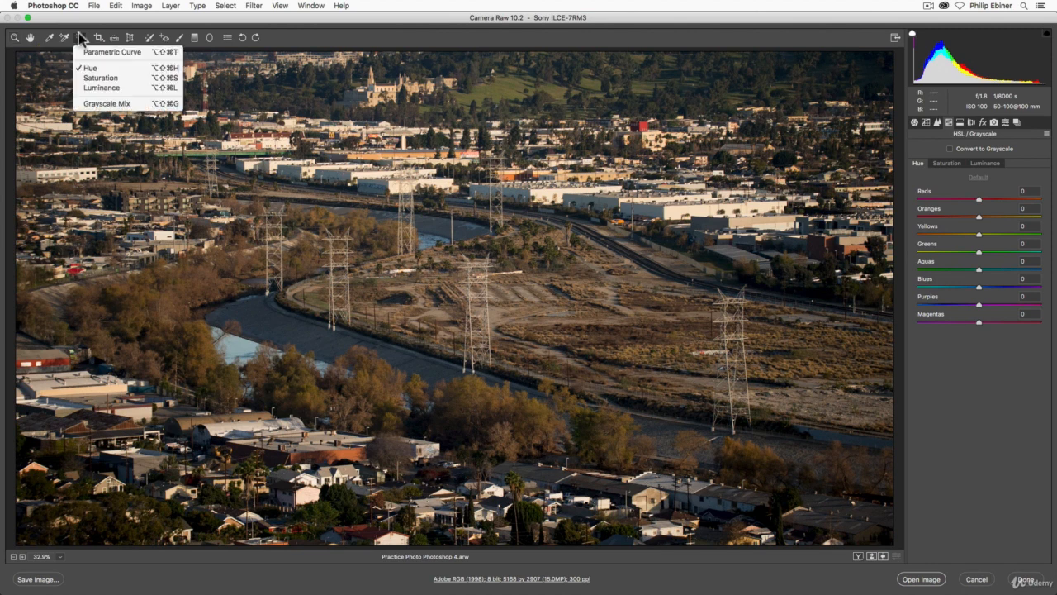
click(100, 79)
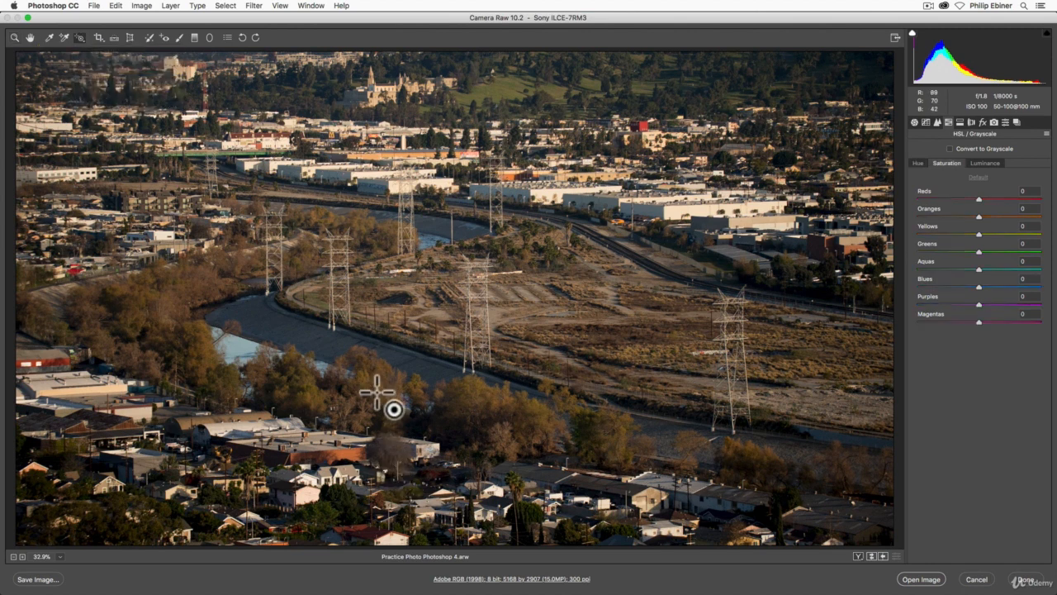
drag(376, 400, 386, 354)
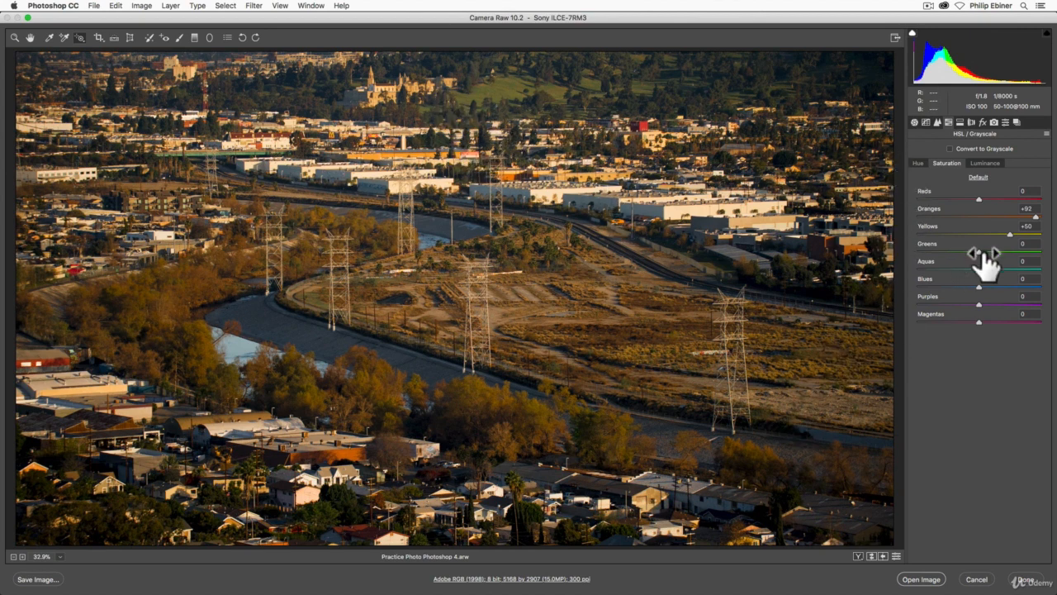
drag(978, 251, 1019, 251)
Try shifting the trees' hue with the targeted Hue adjustment, then undo it
click(80, 37)
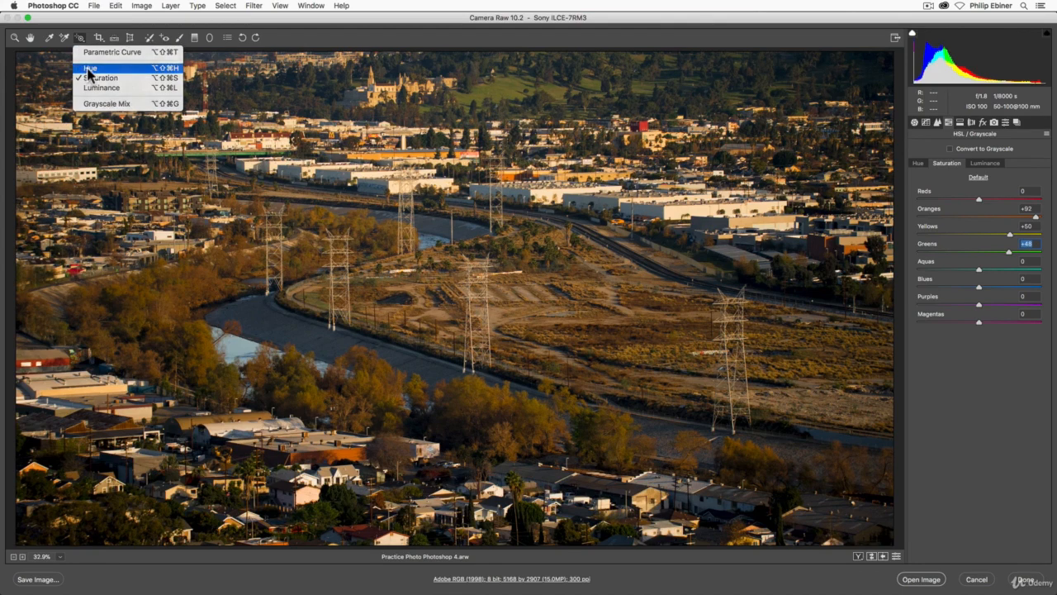
click(89, 70)
drag(389, 402, 382, 347)
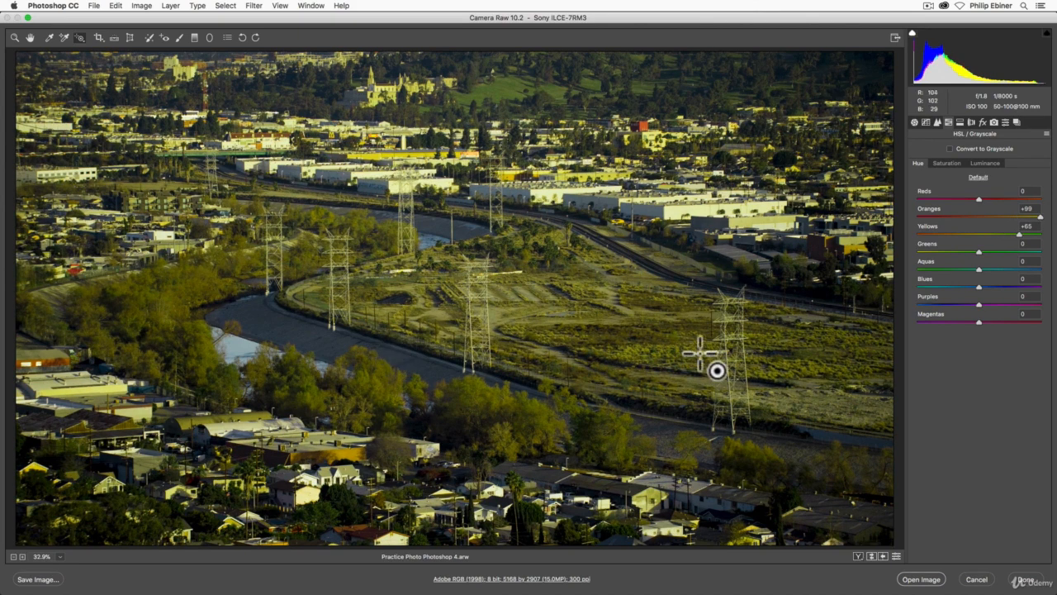
key(super+z)
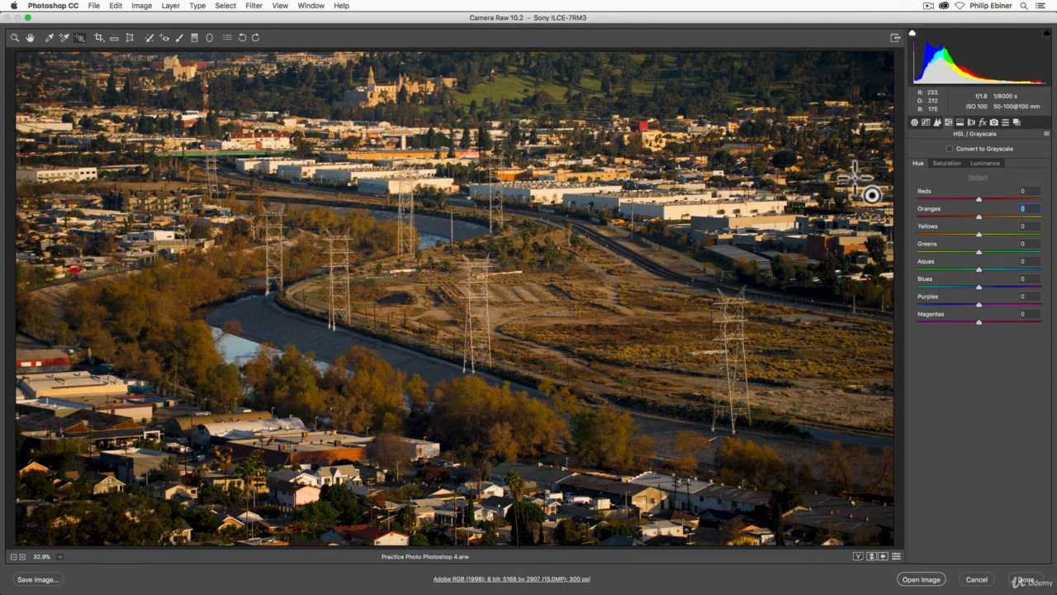
Try enabling profile corrections in the Lens Corrections panel, leaving them disabled
click(961, 121)
click(971, 122)
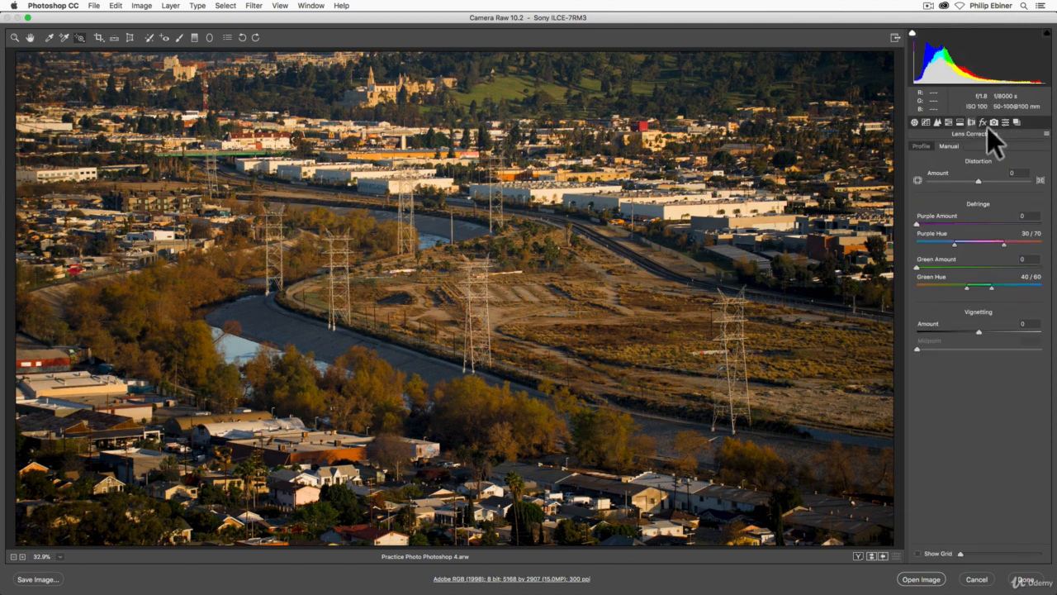
click(922, 144)
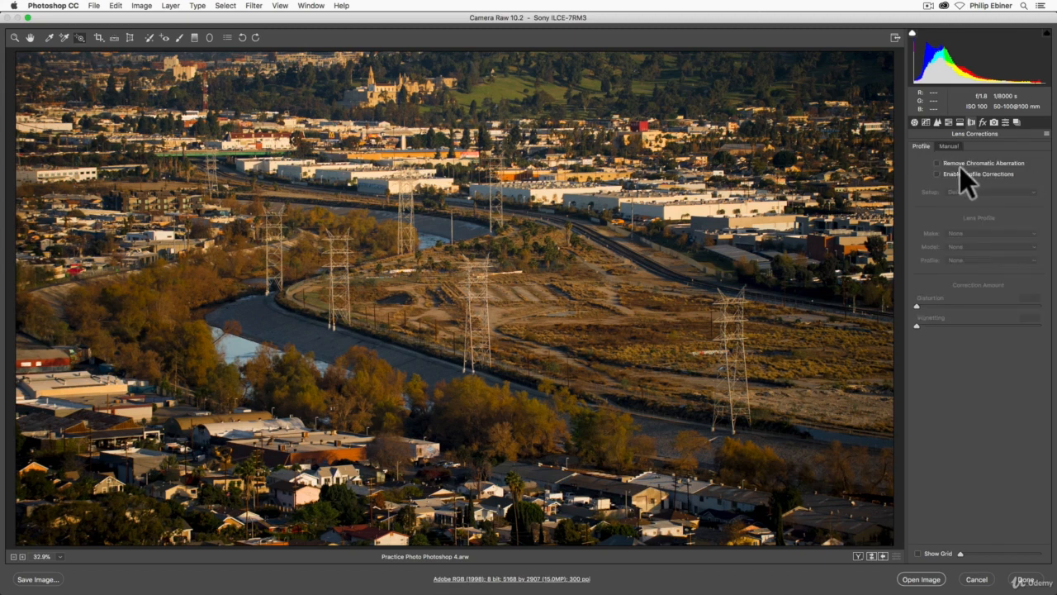
click(937, 175)
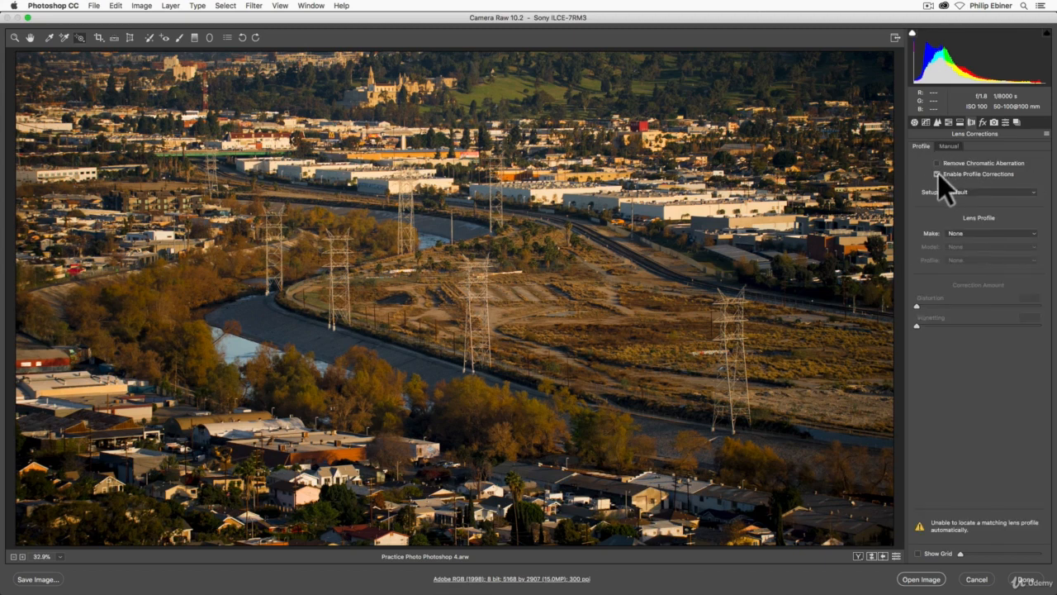
click(937, 175)
click(936, 174)
click(937, 175)
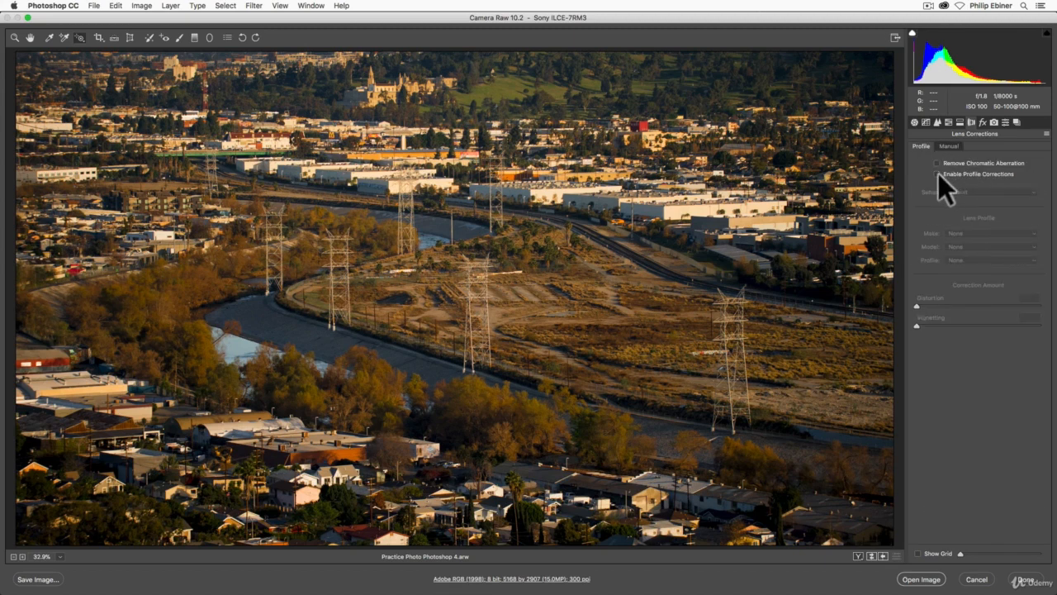
click(937, 174)
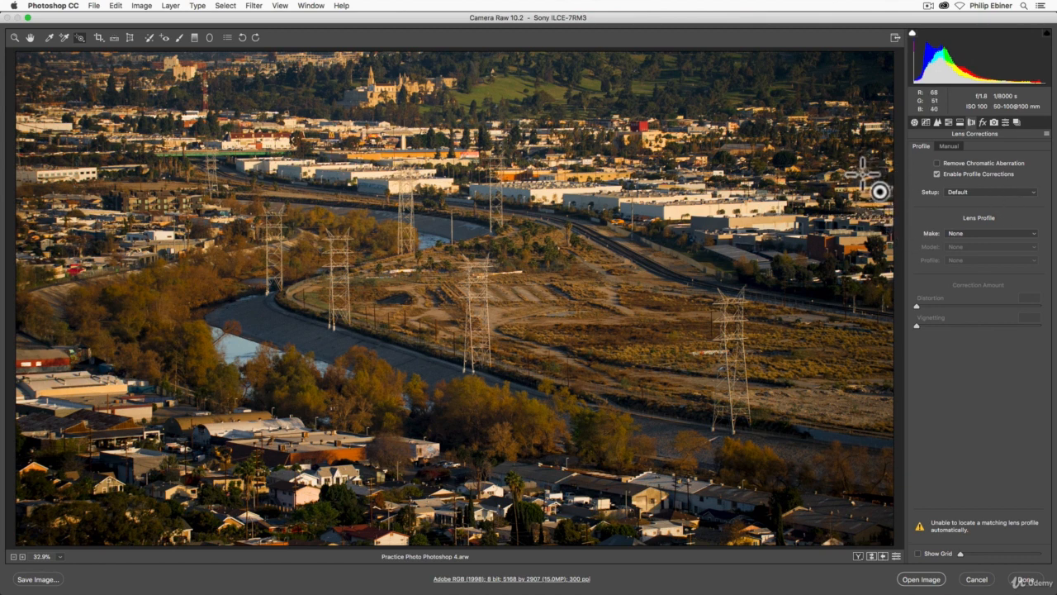
click(937, 173)
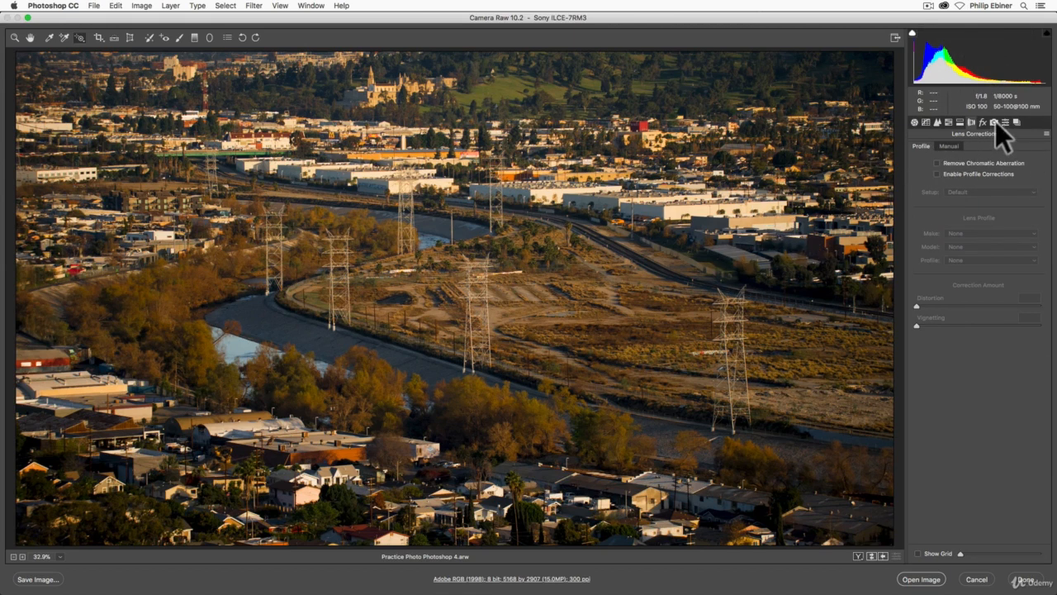
Browse the Effects, Camera Calibration and Presets panels, returning to the Basic panel
click(982, 123)
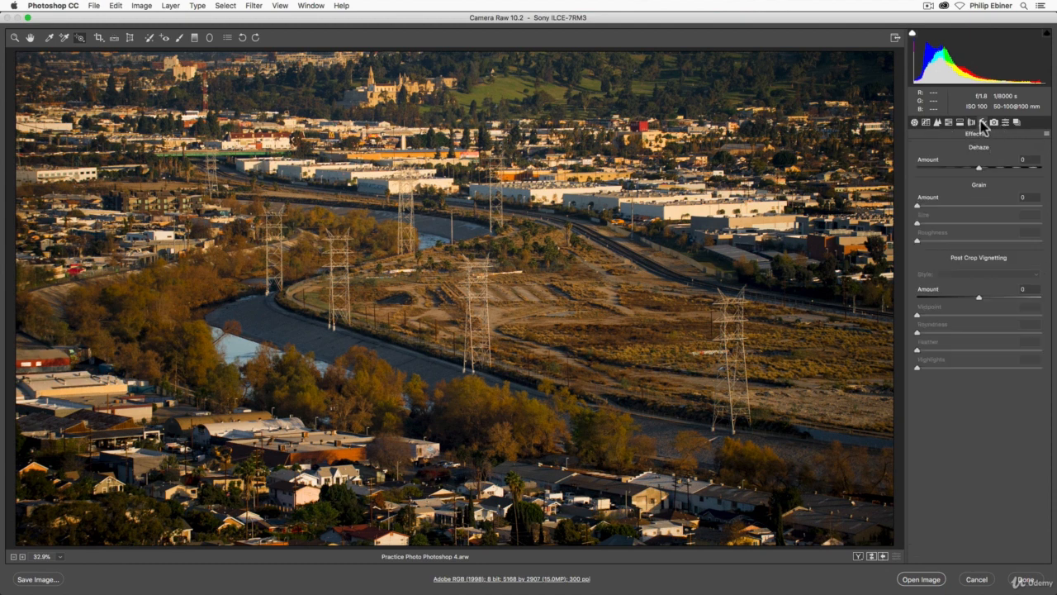
click(979, 297)
click(993, 121)
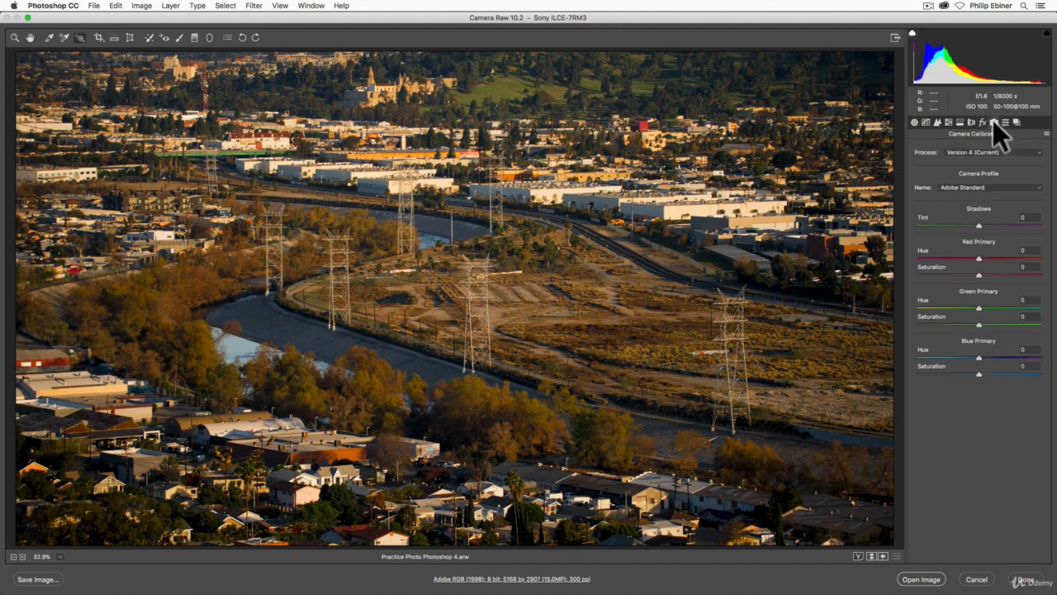
click(1006, 122)
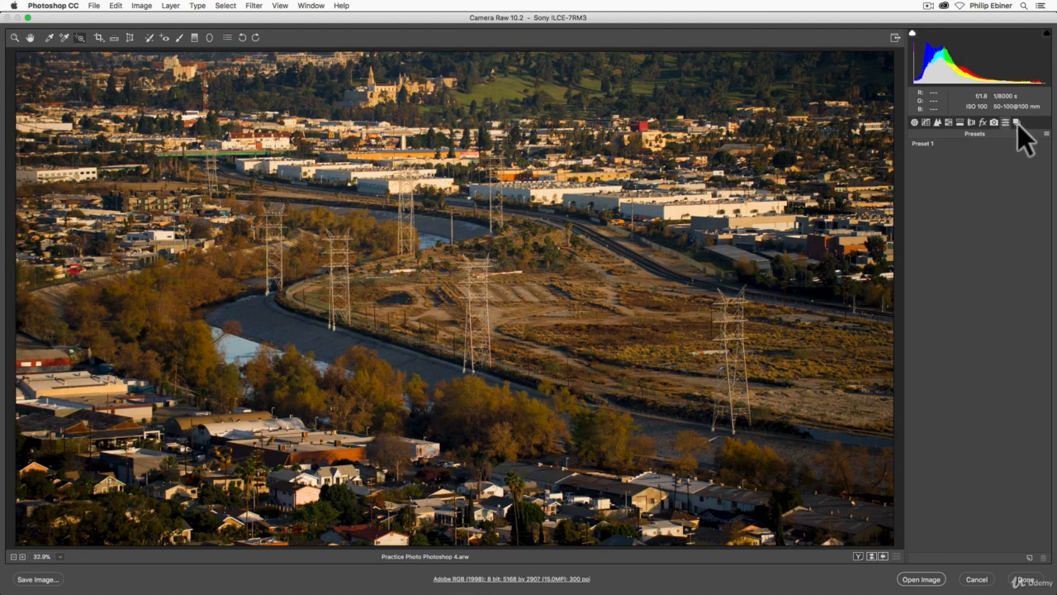
click(913, 122)
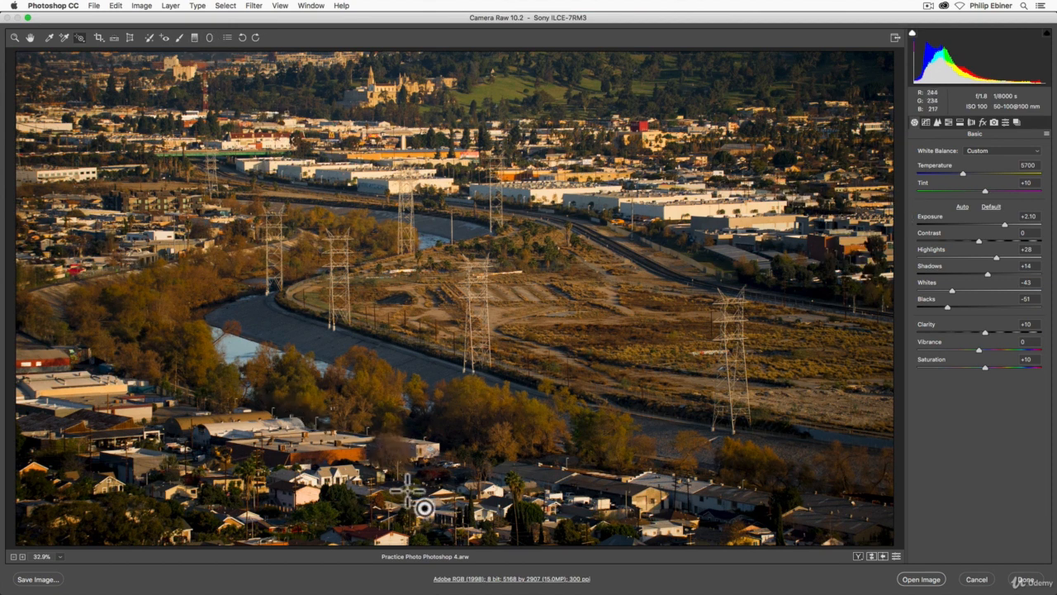
With the Adjustment Brush at Flow 100, paint a broad mask across the whole scene
click(180, 37)
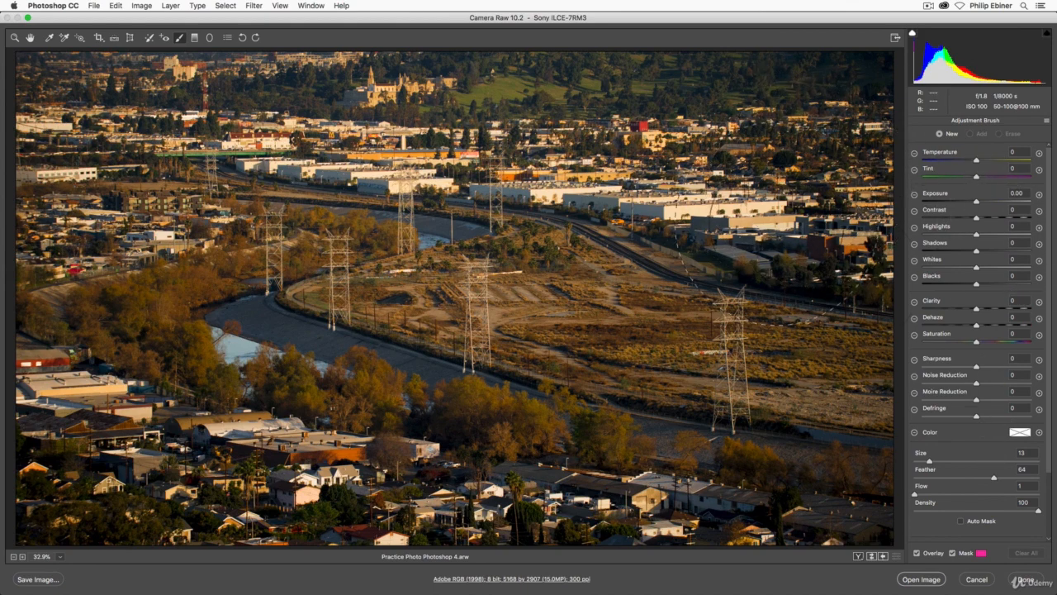
mouse_move(726, 198)
mouse_down()
mouse_move(686, 153)
mouse_move(640, 142)
mouse_up()
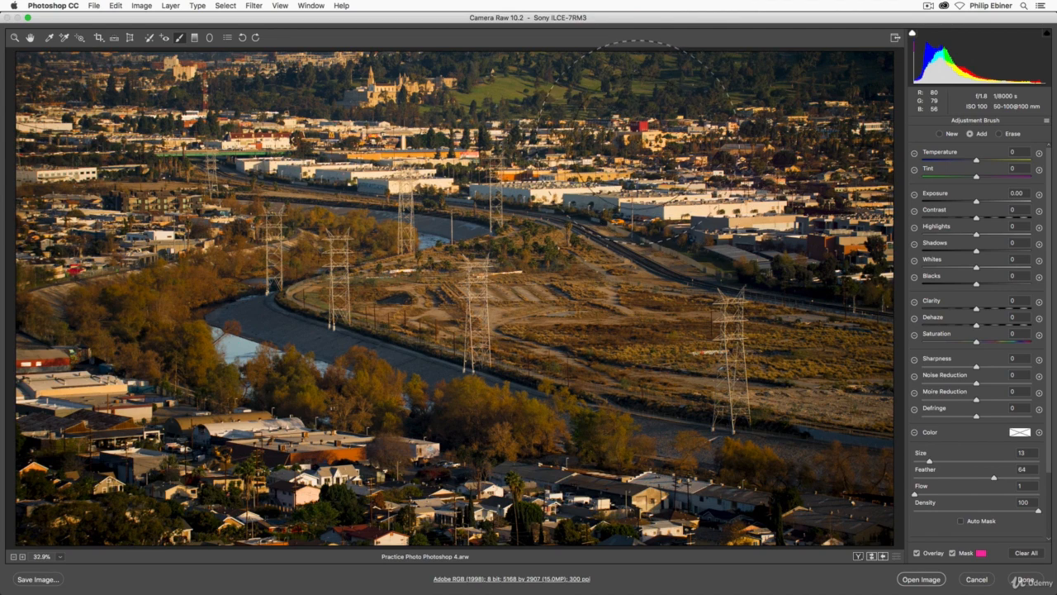
drag(1024, 494, 1052, 494)
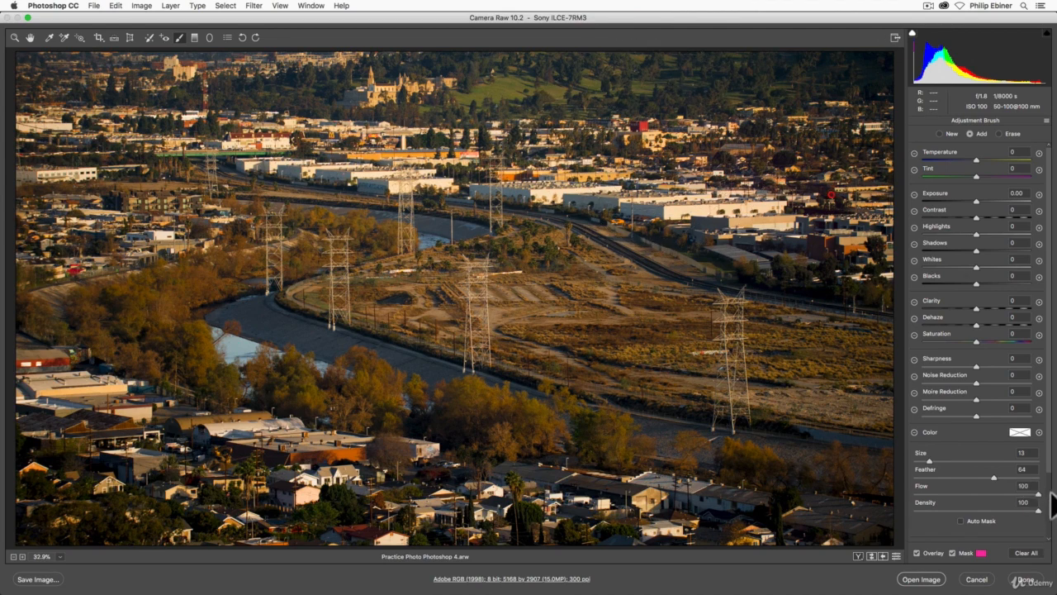
mouse_move(764, 211)
mouse_down()
mouse_move(647, 99)
mouse_move(793, 83)
mouse_move(99, 82)
mouse_move(496, 89)
mouse_move(371, 174)
mouse_move(867, 281)
mouse_move(21, 99)
mouse_move(41, 289)
mouse_move(207, 264)
mouse_move(83, 273)
mouse_move(33, 496)
mouse_move(331, 529)
mouse_move(661, 532)
mouse_move(741, 572)
mouse_move(809, 556)
mouse_move(829, 548)
mouse_move(430, 508)
mouse_move(138, 446)
mouse_move(48, 382)
mouse_up()
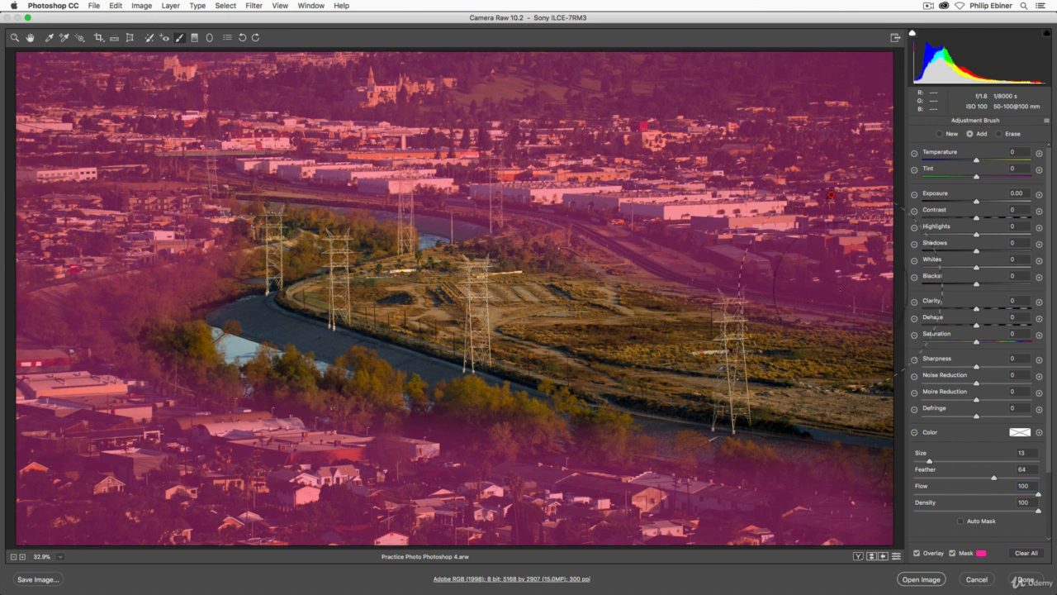
Erase the mask from the trees and field along the river
key(alt)
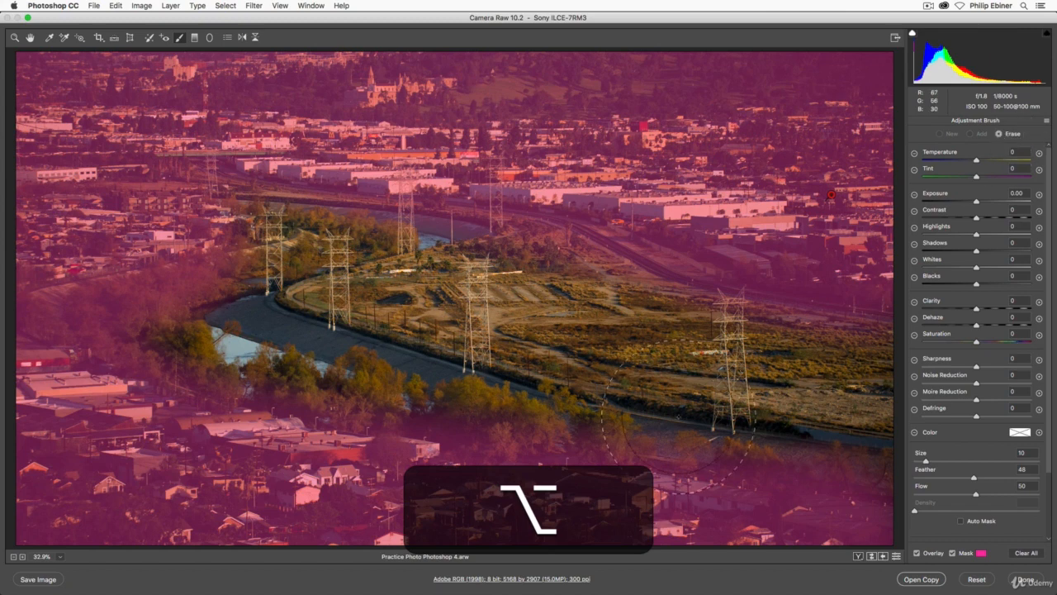
mouse_move(328, 357)
mouse_down()
mouse_move(815, 466)
mouse_move(472, 403)
mouse_move(145, 324)
mouse_move(108, 327)
mouse_move(175, 329)
mouse_move(73, 321)
mouse_move(211, 318)
mouse_move(260, 294)
mouse_move(113, 302)
mouse_move(171, 304)
mouse_move(326, 252)
mouse_up()
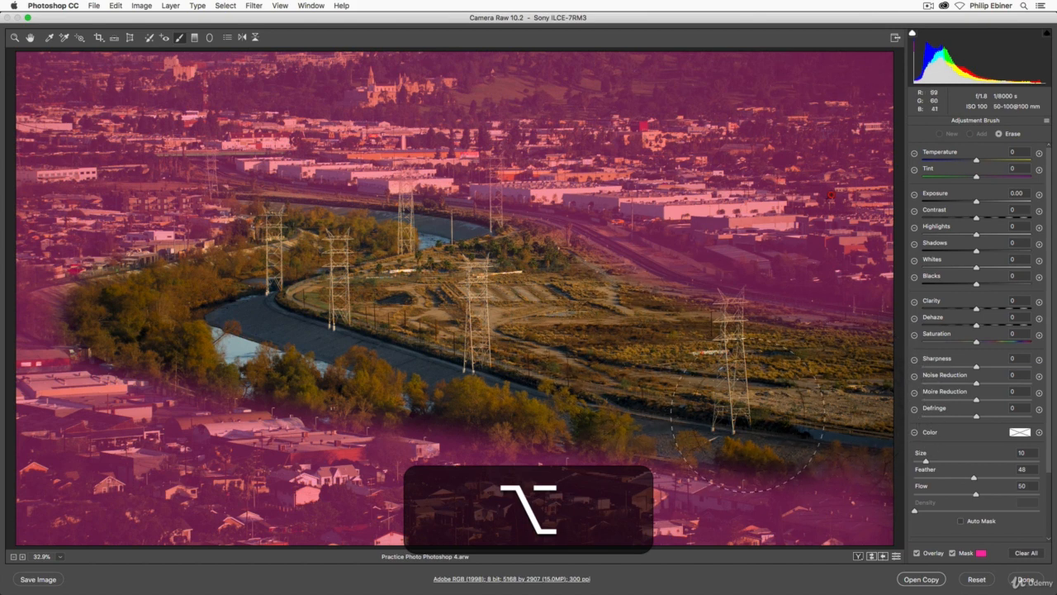
click(983, 136)
click(998, 133)
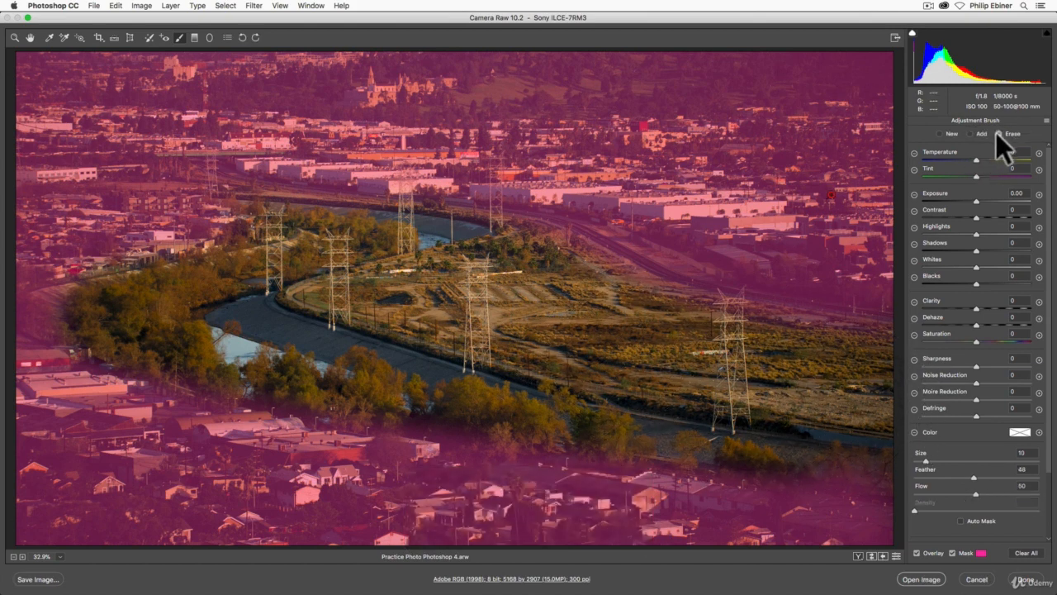
Reduce the Adjustment Brush size to 3 and hide the mask overlay
click(924, 460)
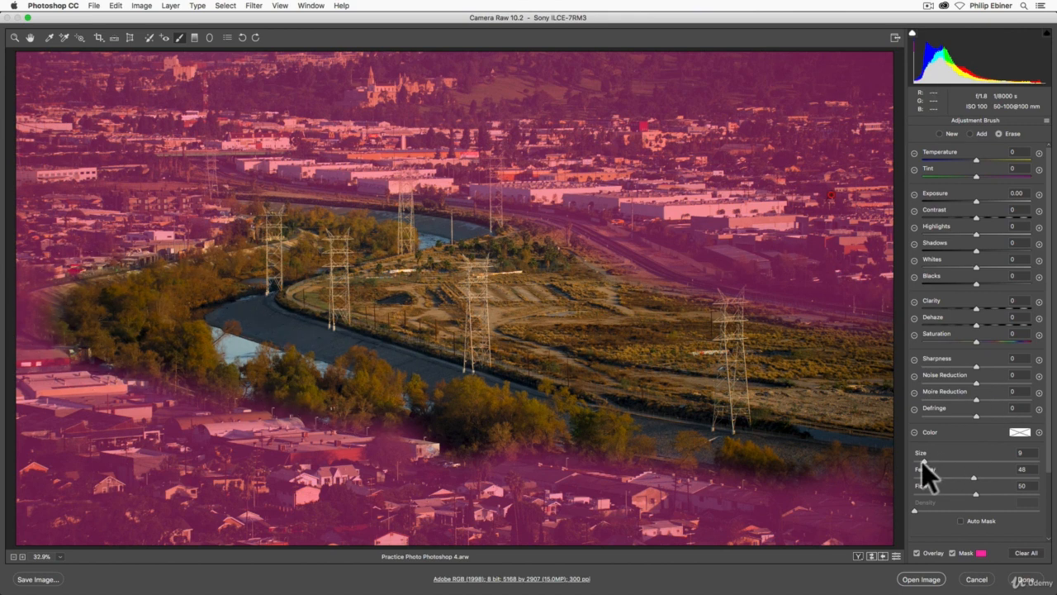
drag(920, 462, 919, 461)
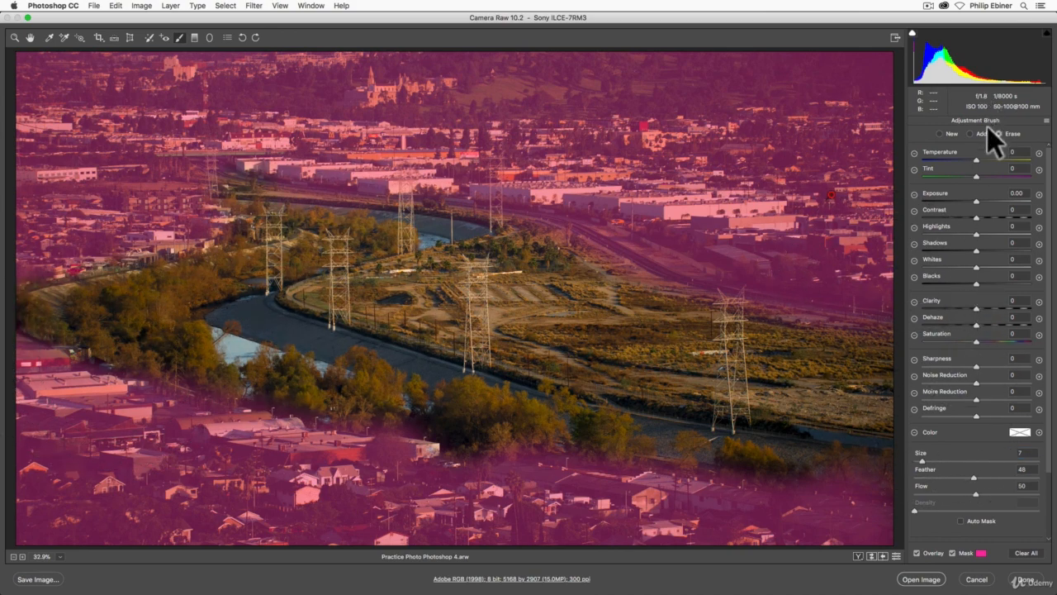
click(919, 460)
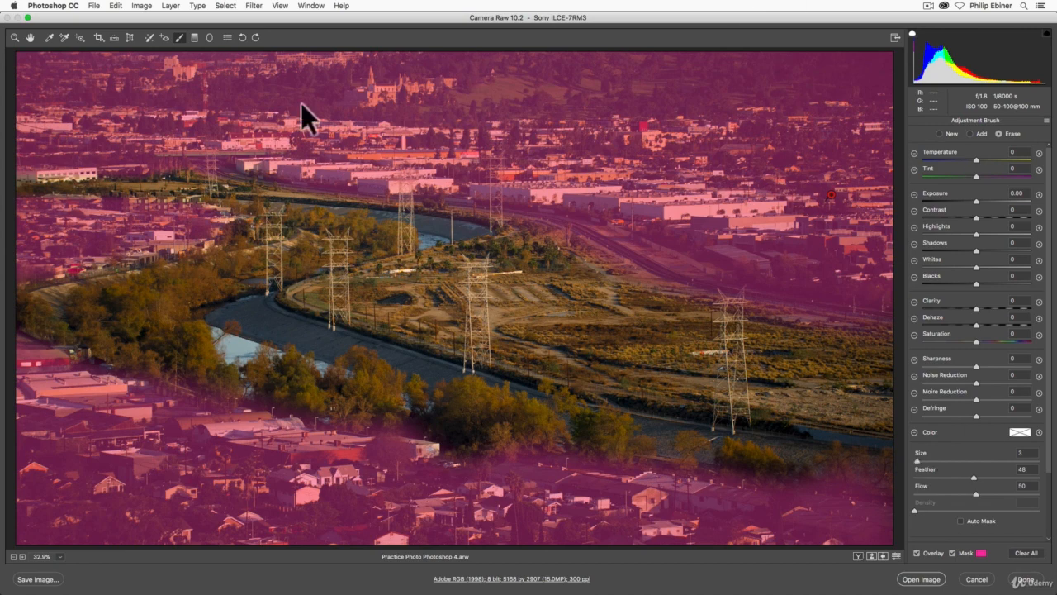
click(953, 553)
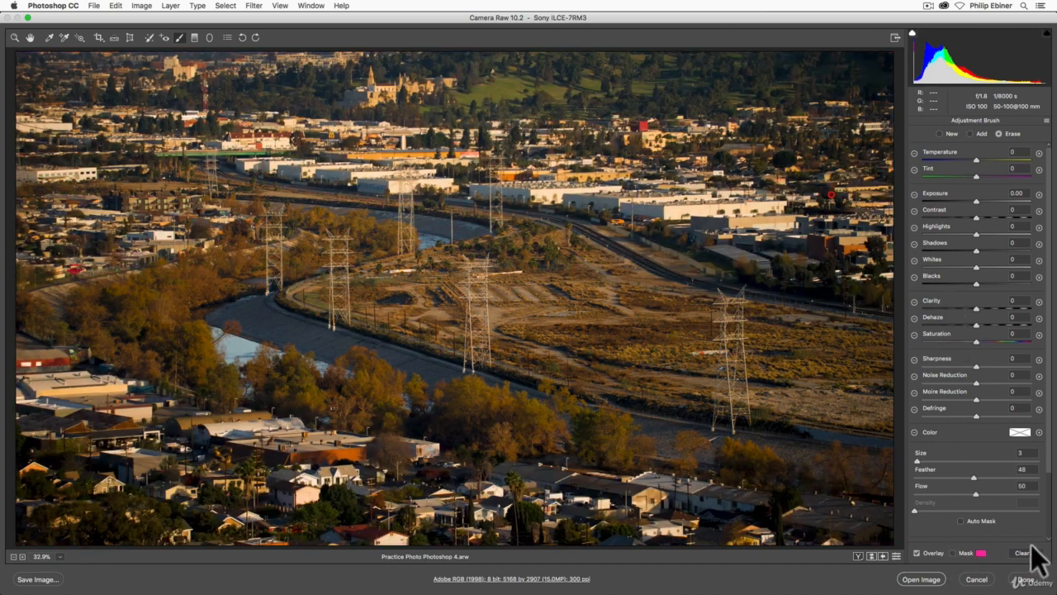
click(954, 554)
click(955, 554)
click(954, 553)
click(955, 553)
Set the masked area's Saturation to -47
drag(975, 342, 964, 341)
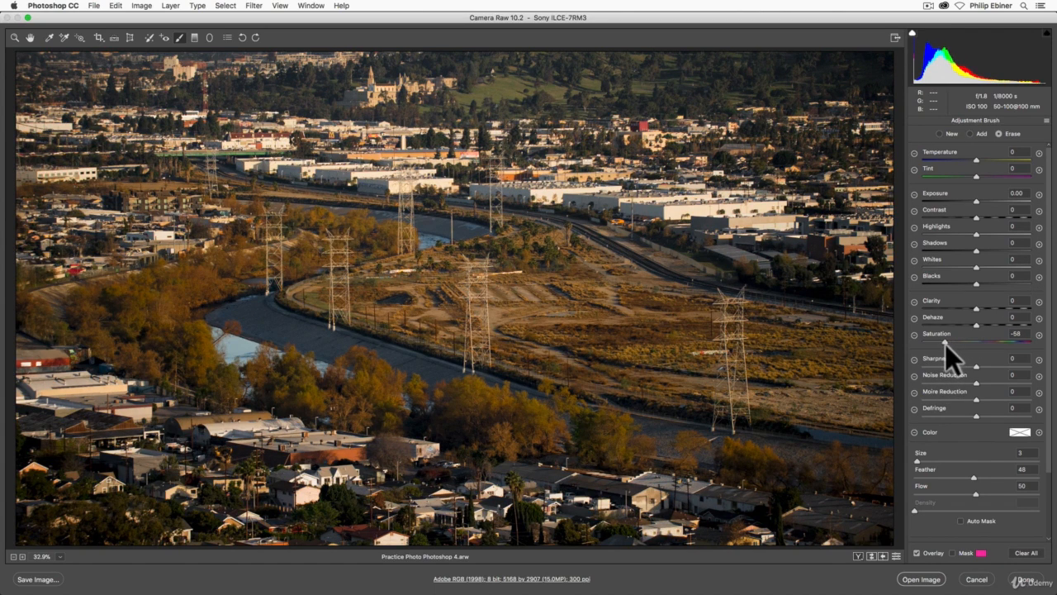
mouse_move(937, 341)
mouse_down()
mouse_move(904, 340)
mouse_move(978, 341)
mouse_move(955, 341)
mouse_up()
click(952, 342)
Cycle through the before/after preview layouts and return to the single view
key(q)
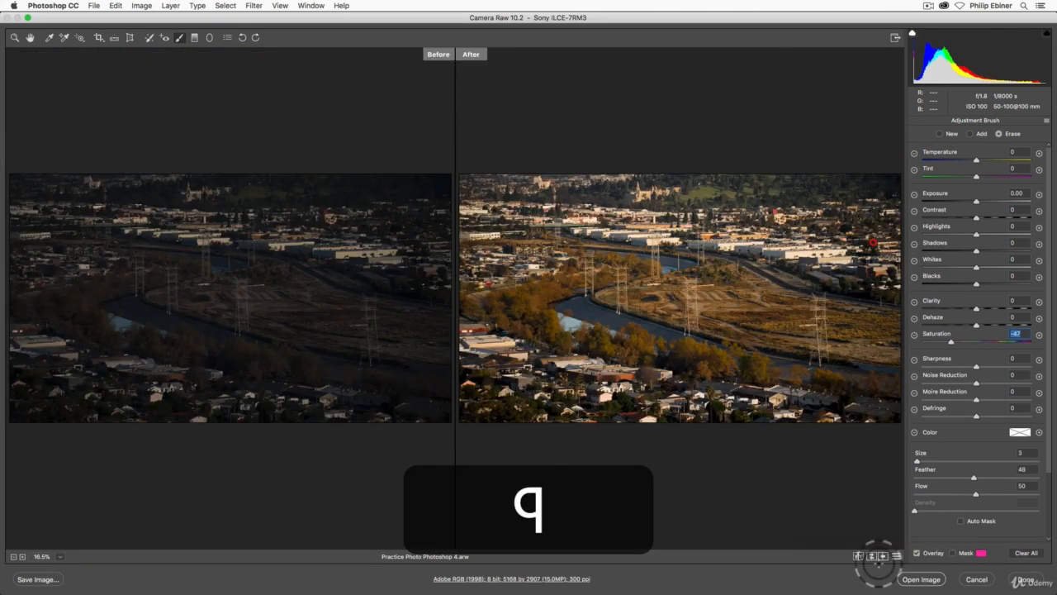
key(q)
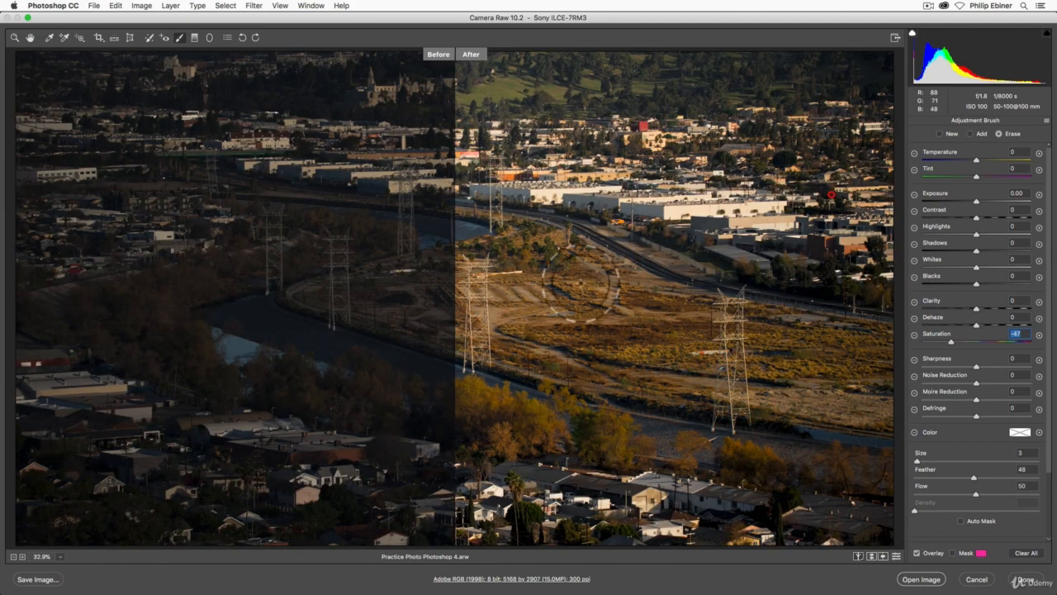
key(q)
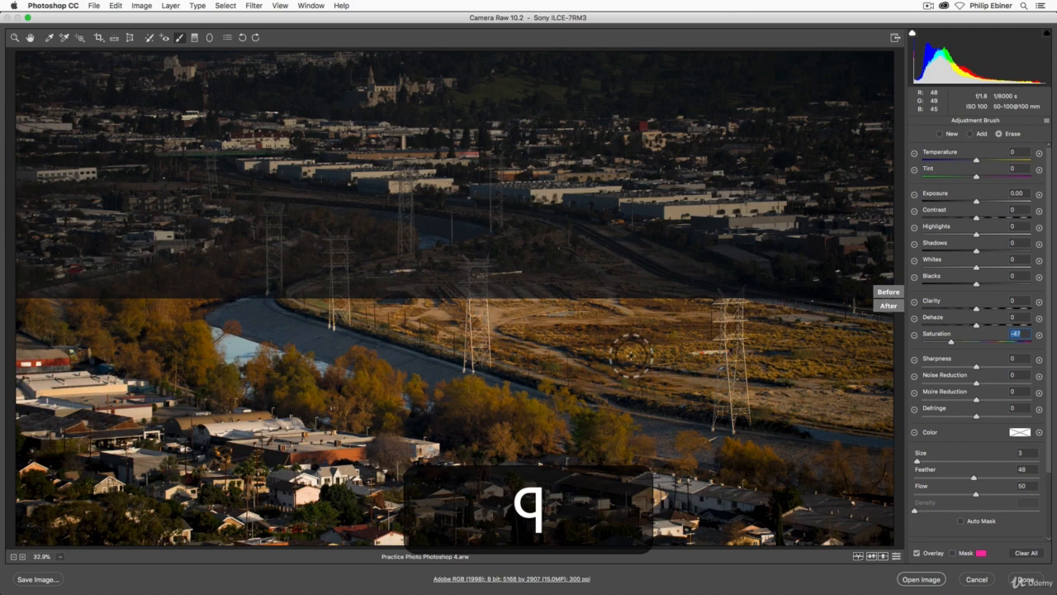
key(q)
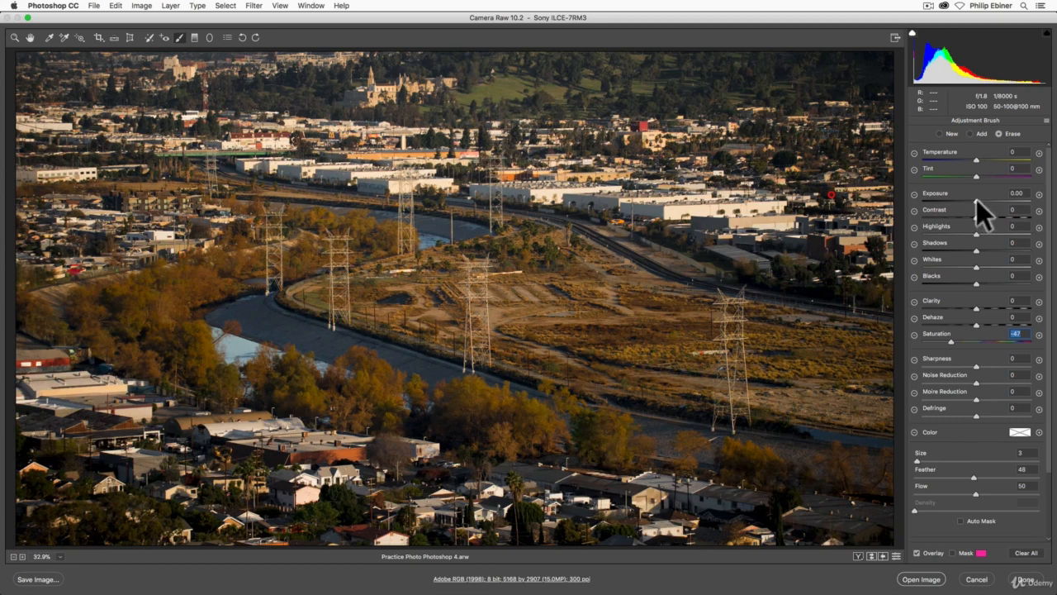
Try different Exposure, Highlights, Shadows and Blacks values for the mask, resetting each slider to 0
drag(976, 200, 959, 205)
drag(959, 205, 1010, 202)
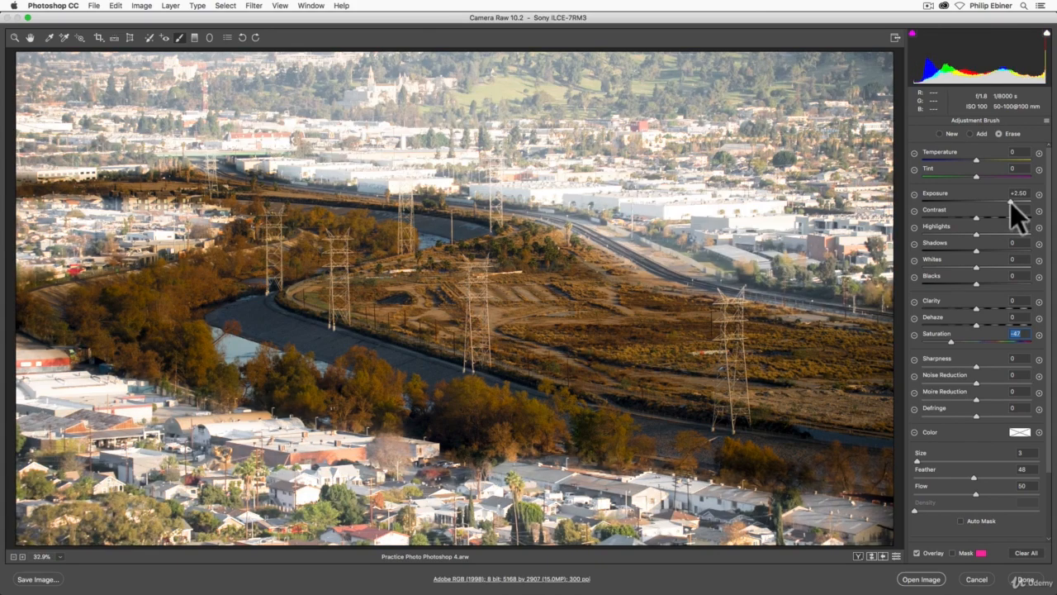
double_click(1010, 201)
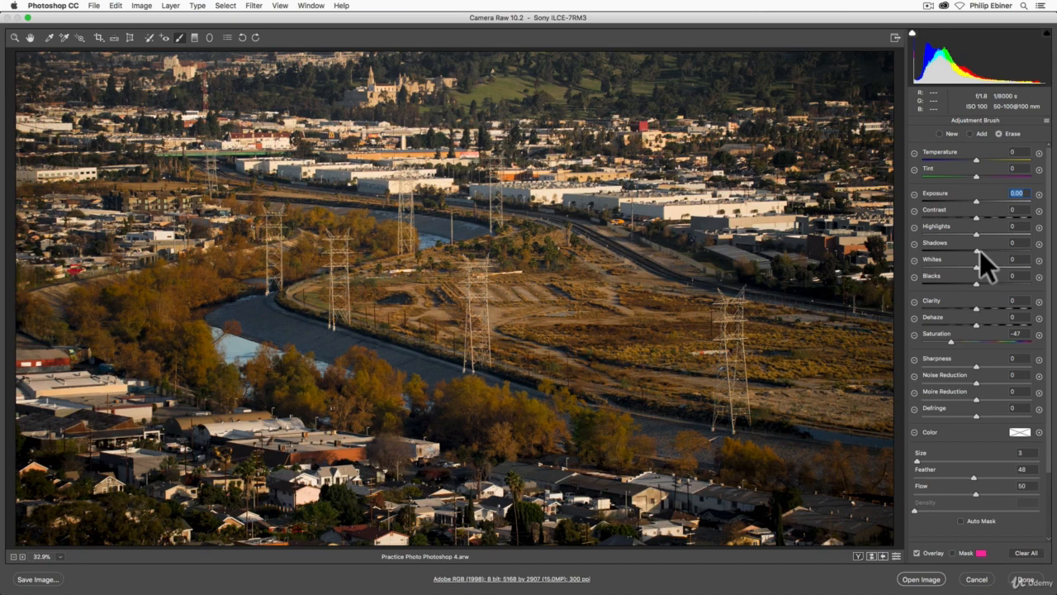
drag(980, 250, 941, 235)
double_click(959, 254)
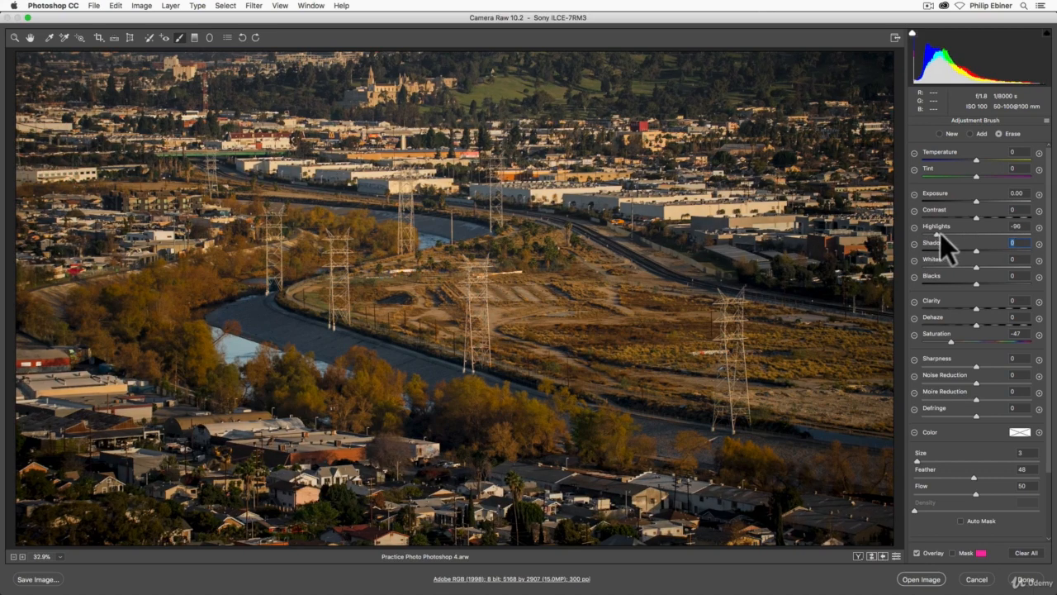
double_click(941, 234)
drag(977, 201, 965, 201)
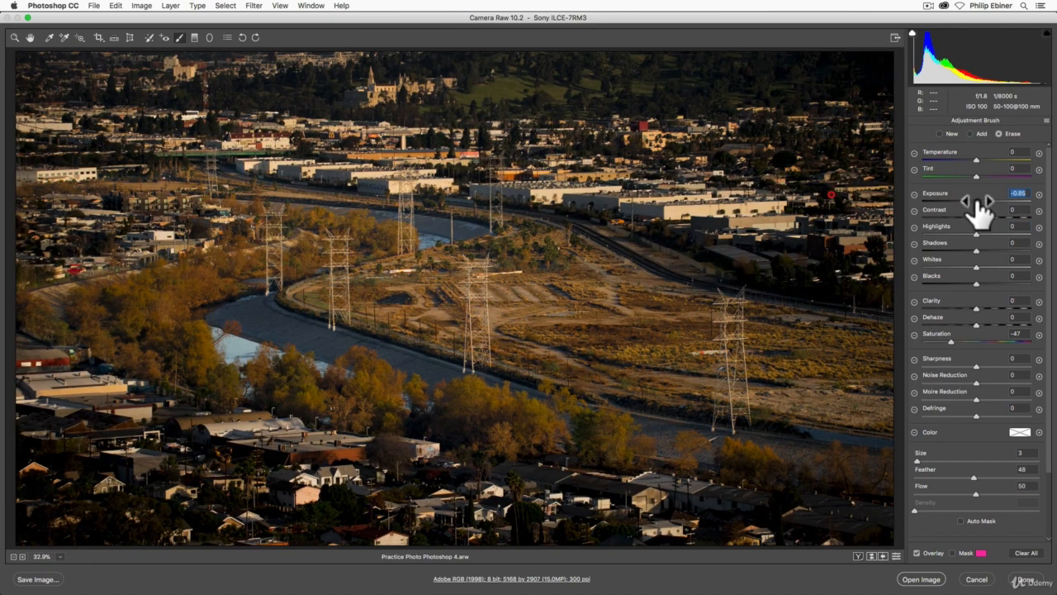
mouse_move(965, 199)
mouse_down()
mouse_move(993, 199)
mouse_move(967, 198)
mouse_up()
double_click(968, 199)
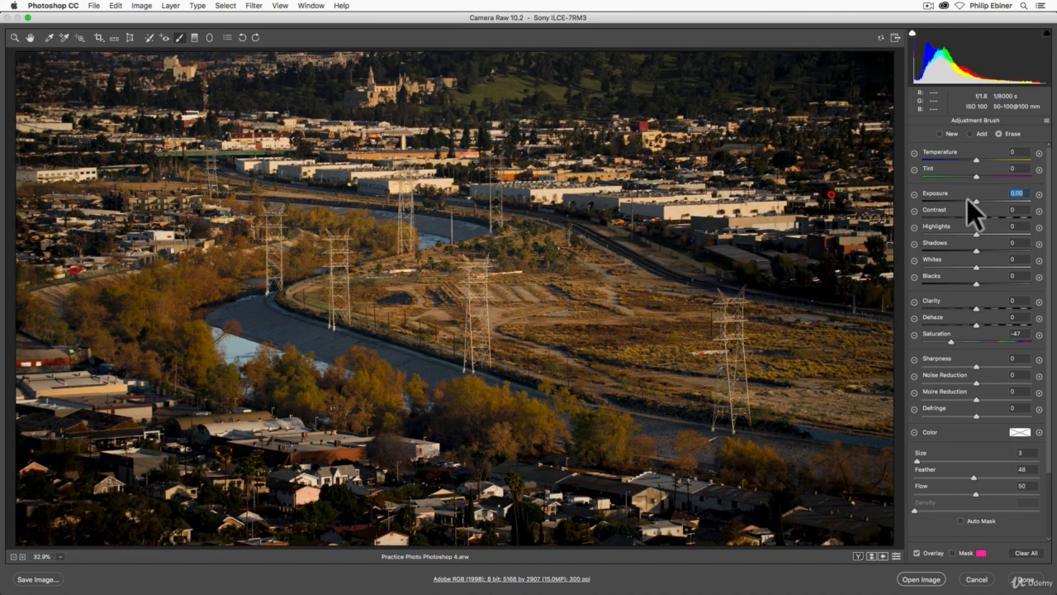
drag(976, 250, 945, 249)
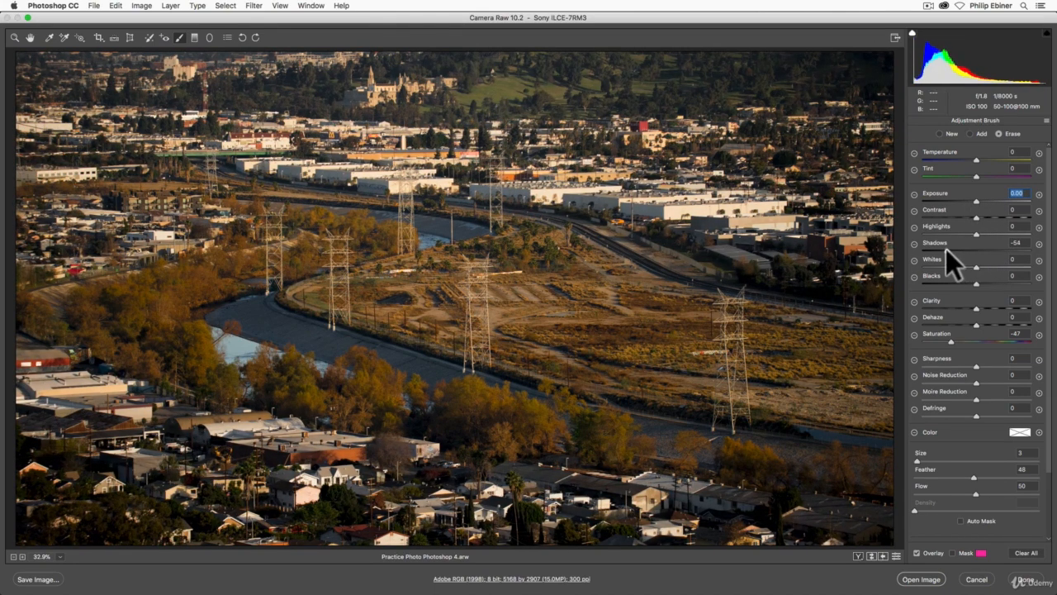
mouse_move(973, 282)
mouse_down()
mouse_move(945, 281)
mouse_move(990, 281)
mouse_move(962, 280)
mouse_up()
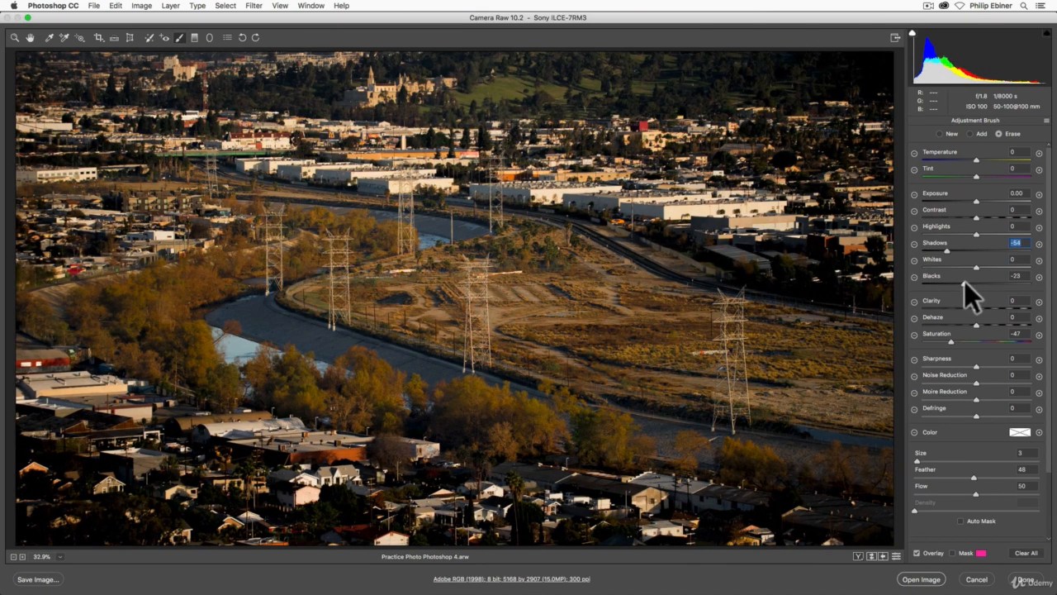
double_click(965, 281)
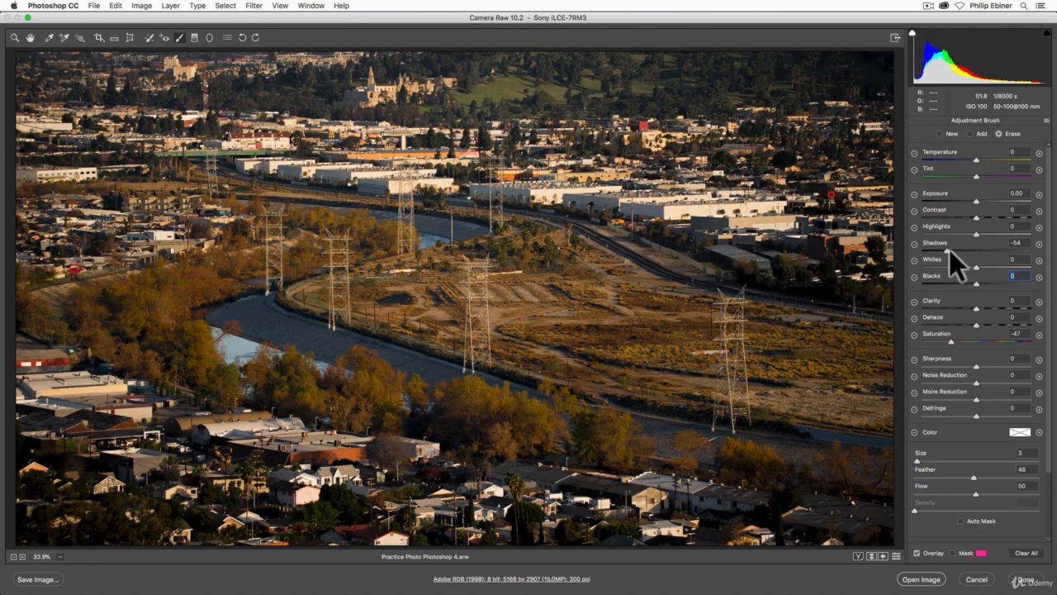
double_click(947, 252)
Set the masked area's Exposure to -0.80 and Saturation to -56
drag(977, 199, 967, 203)
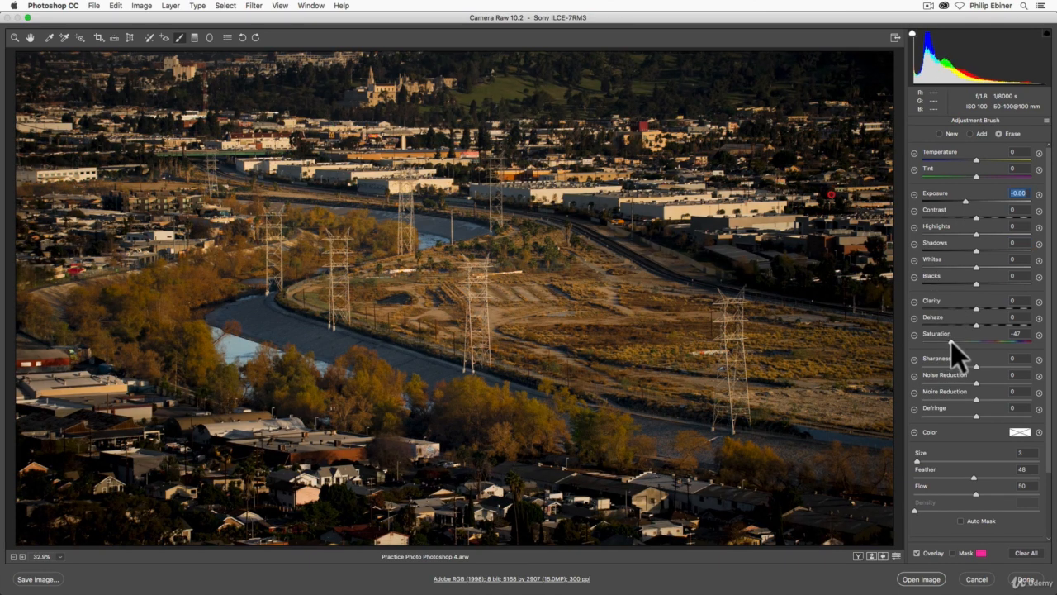
drag(950, 341, 948, 340)
drag(946, 340, 946, 340)
Try lowering the mask's Sharpness to -100, then reset it to 0
drag(976, 365, 920, 369)
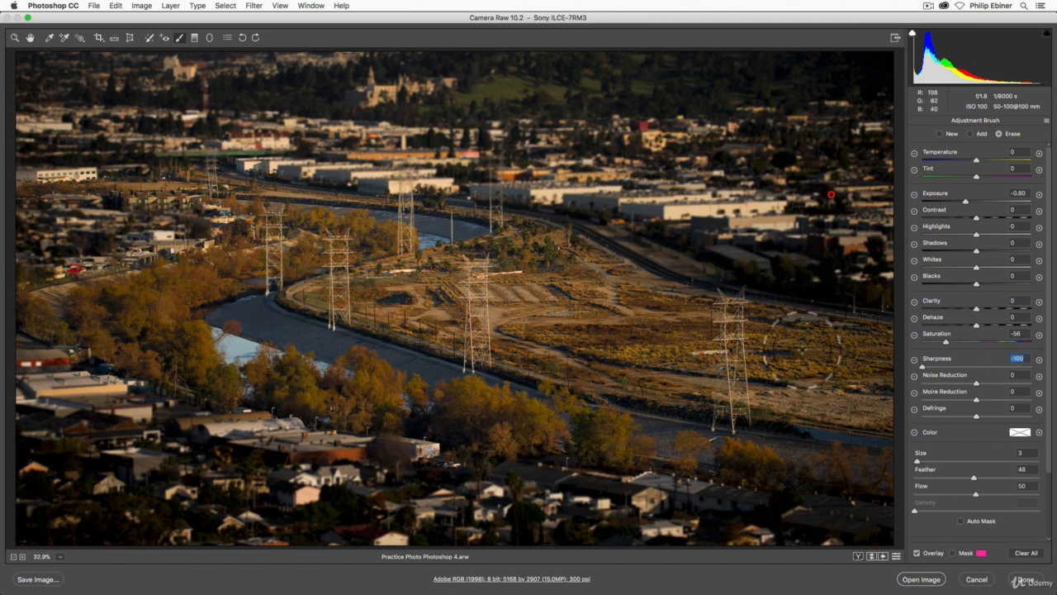
double_click(923, 366)
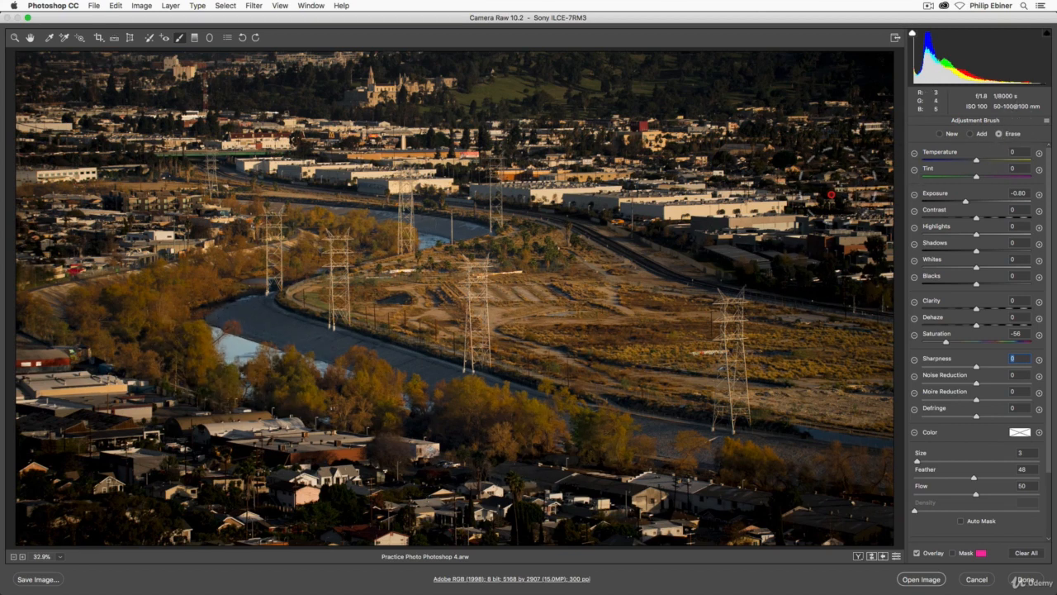
Switch the brush to Add mode and set its size to 8
click(971, 132)
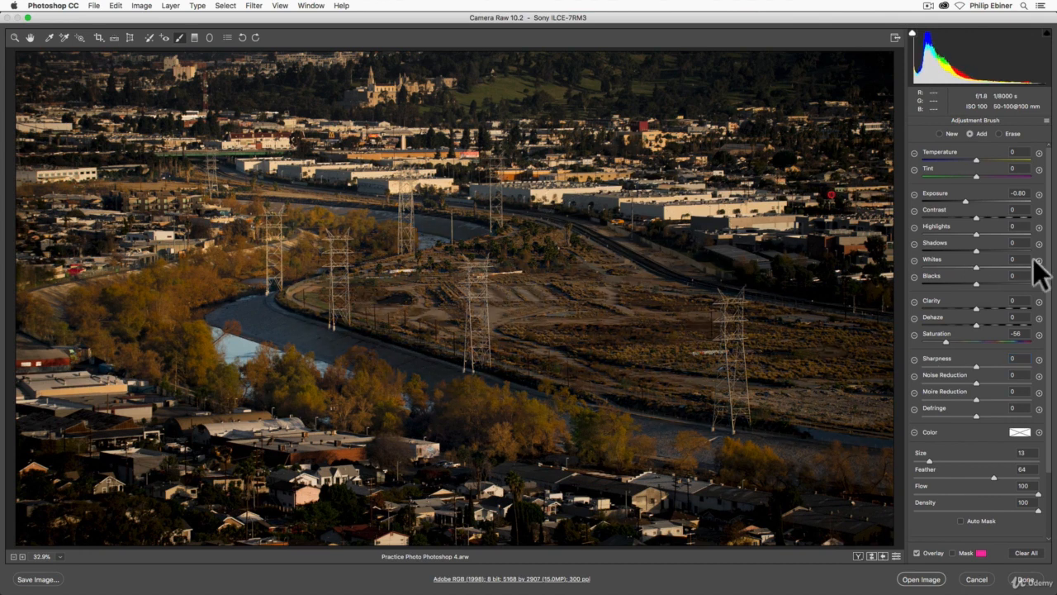
key(super+z)
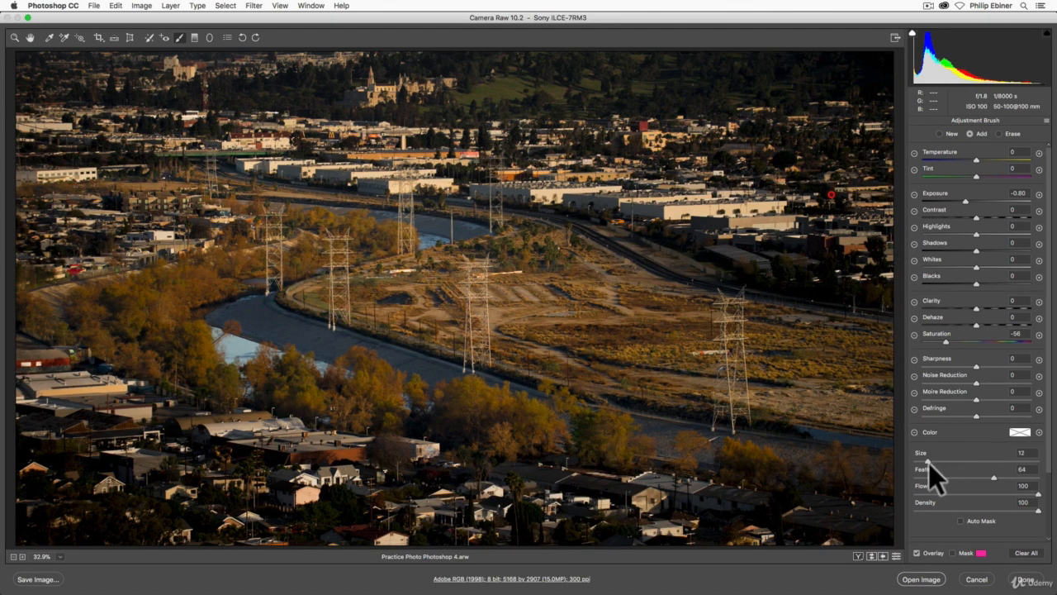
drag(926, 461, 921, 461)
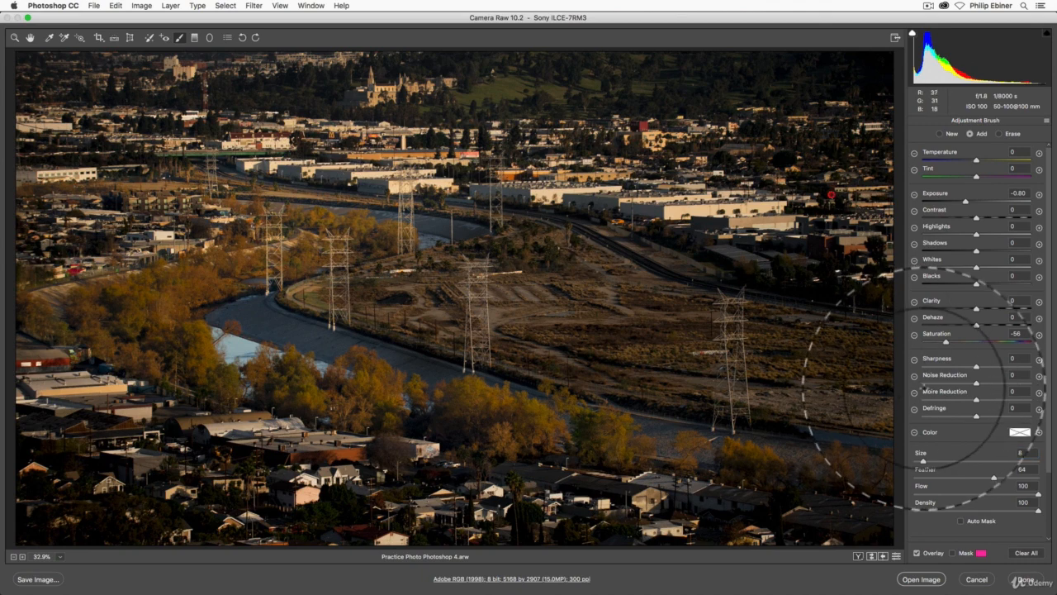
Toggle undo and redo repeatedly to compare the local adjustment with and without it
key(super+z)
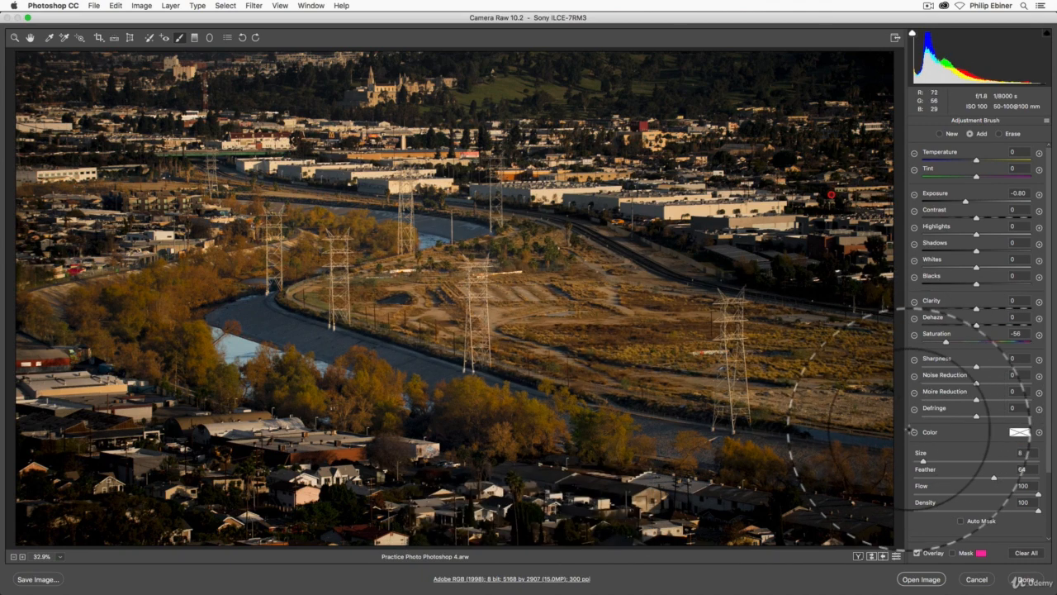
key(super+z)
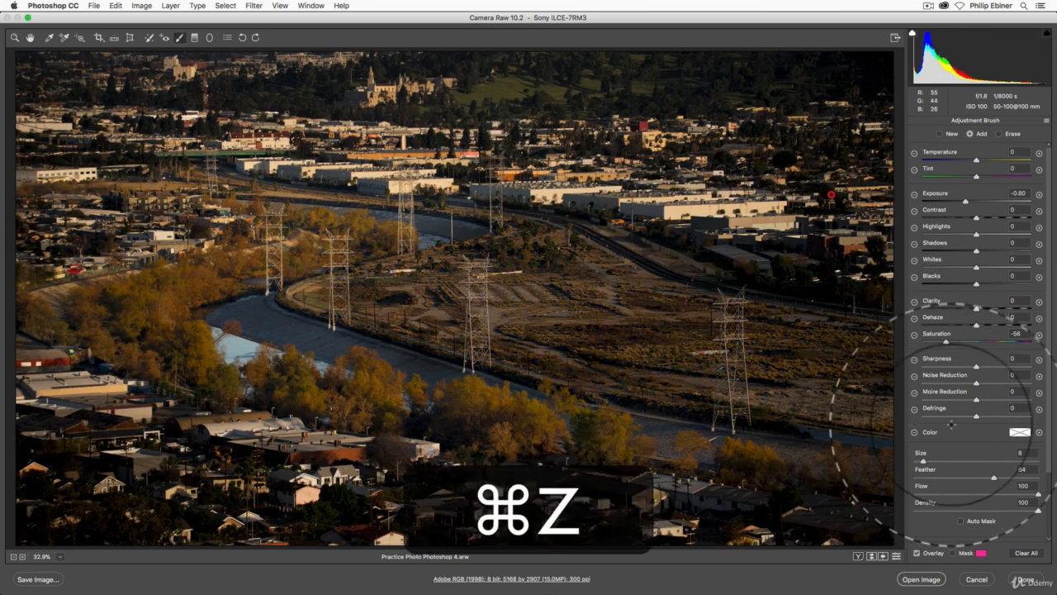
key(super+z)
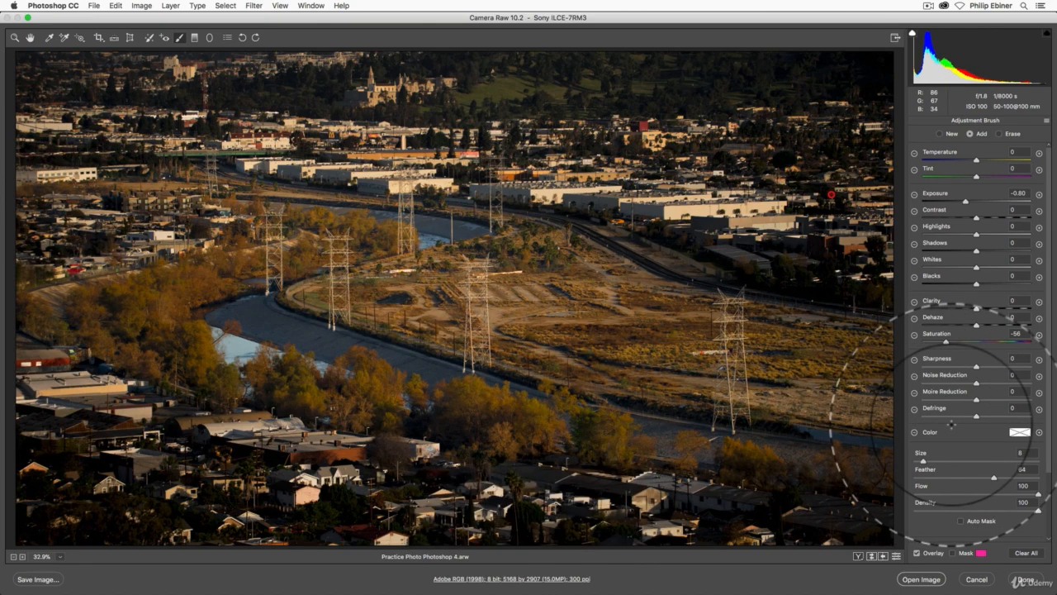
key(super+z)
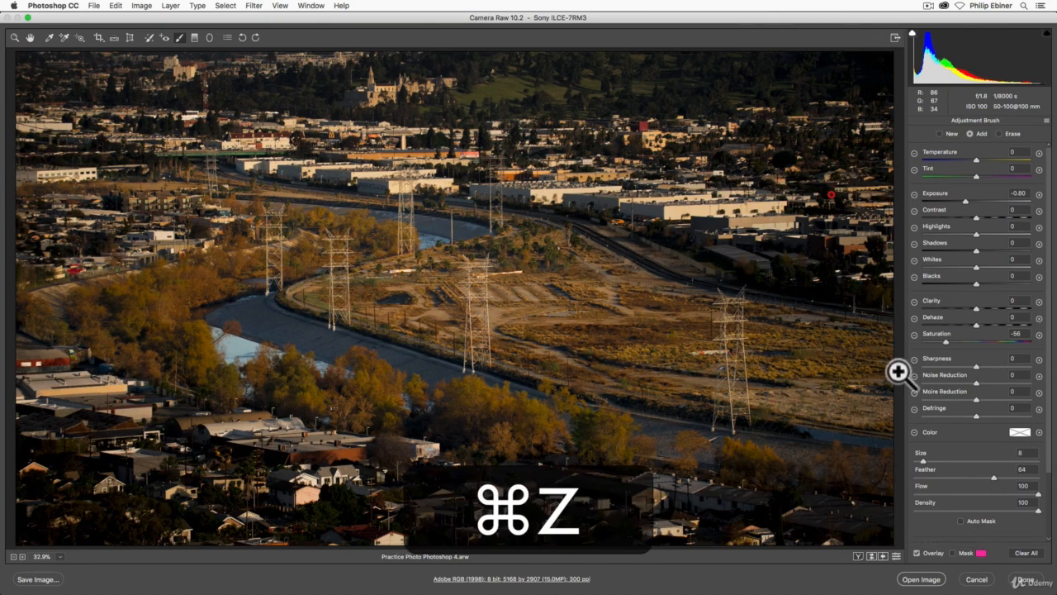
key(super+z)
key(super+z)
key(super+z)
key(super+z)
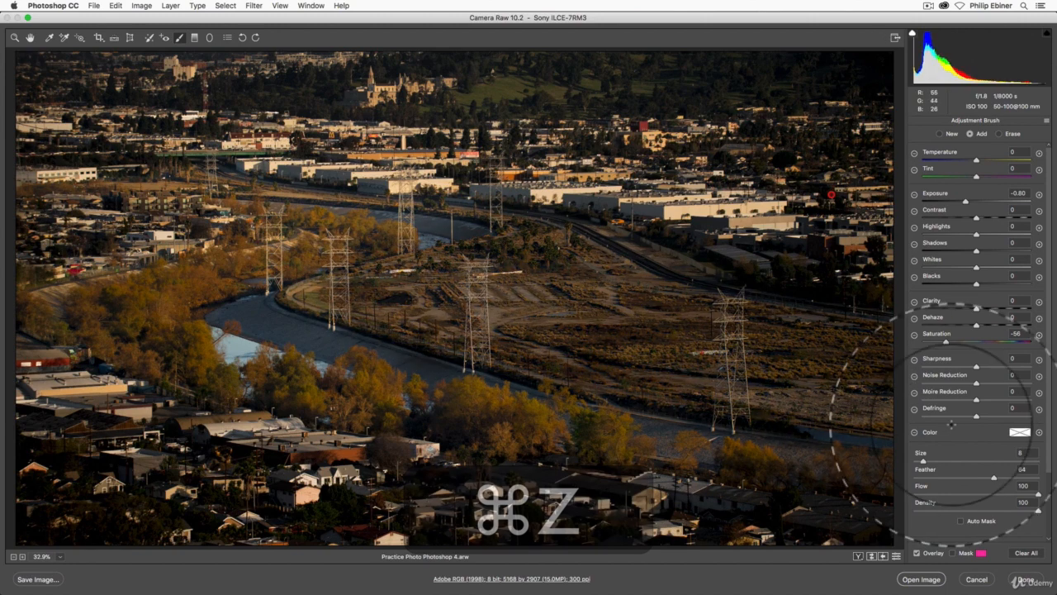
key(super+z)
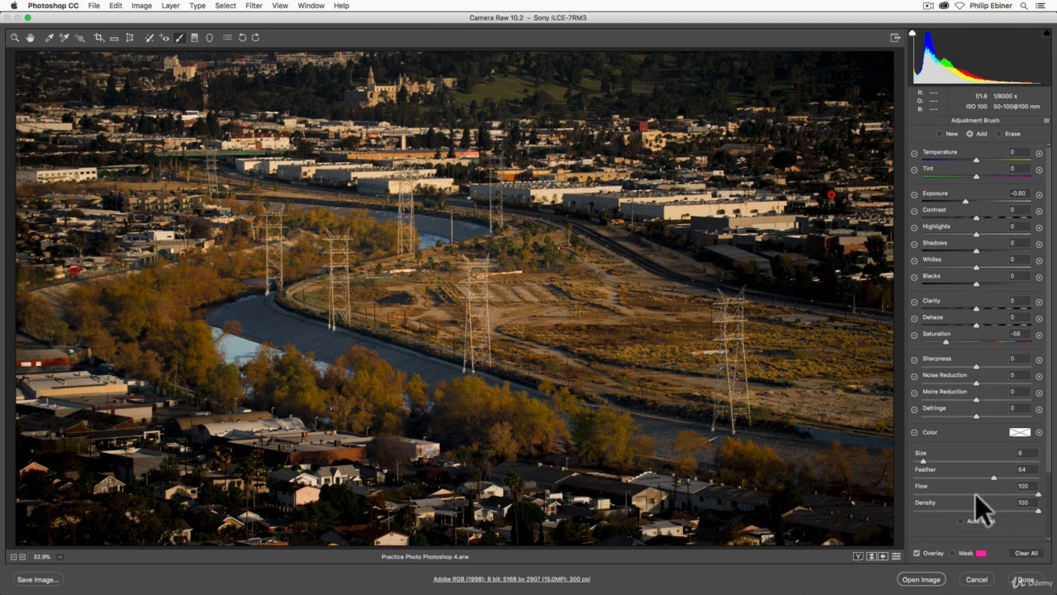
Set the brush Flow to 30 and Density to 44, briefly showing the mask overlay
click(952, 494)
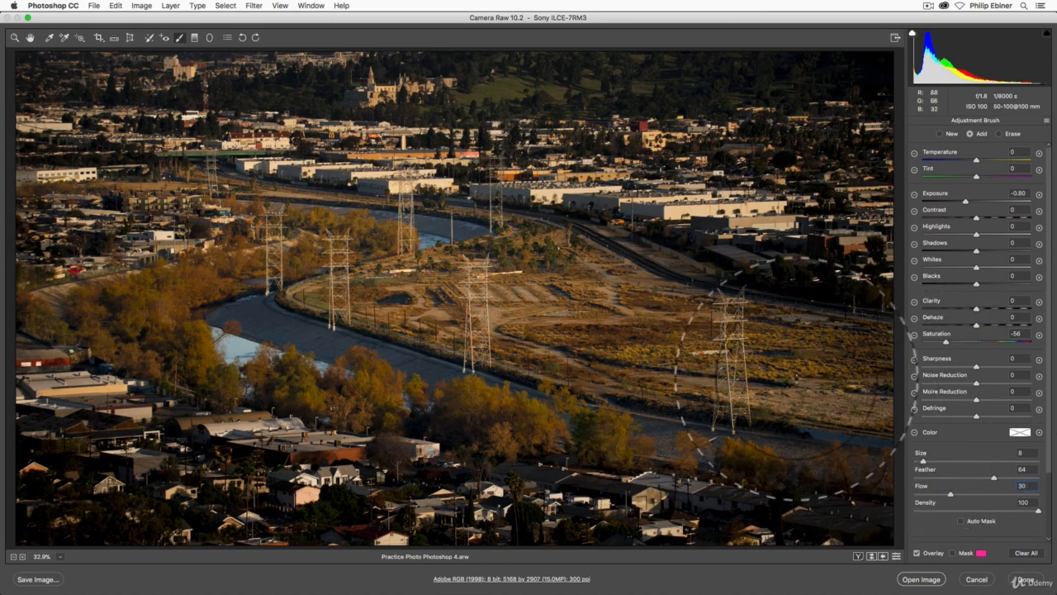
key(super+z)
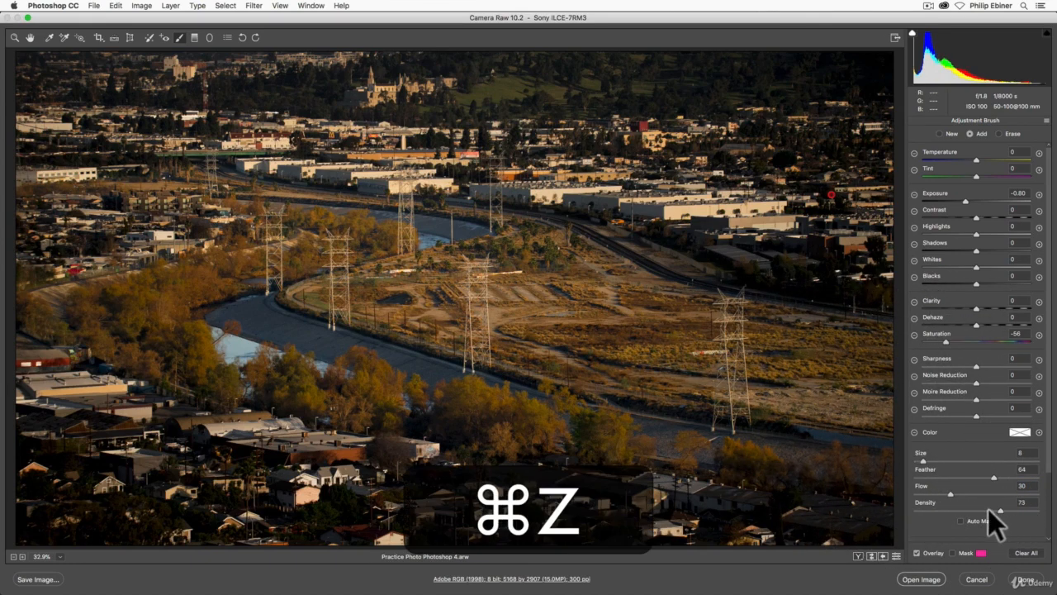
click(970, 509)
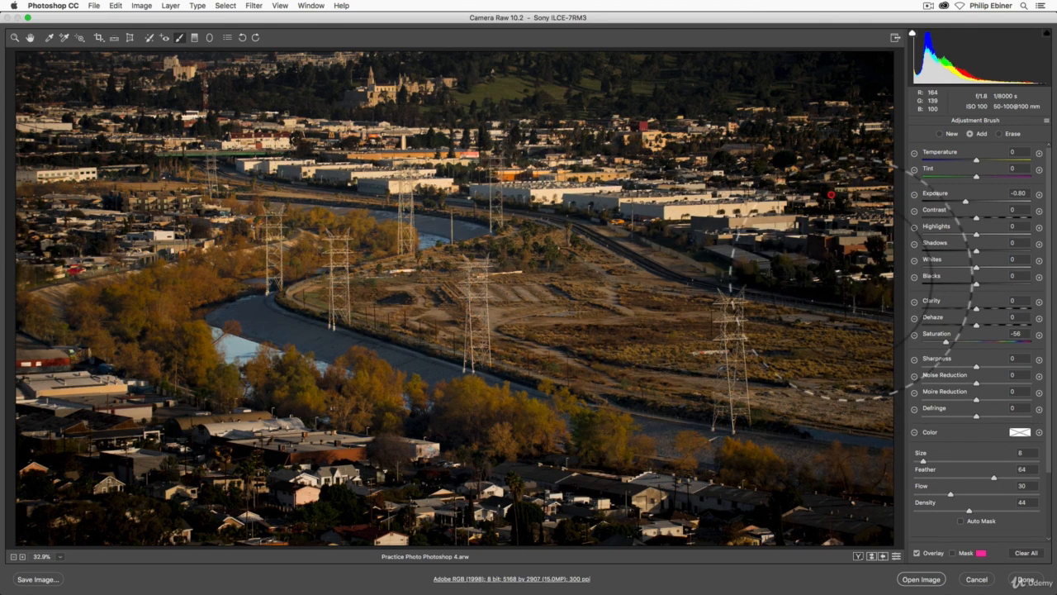
click(955, 553)
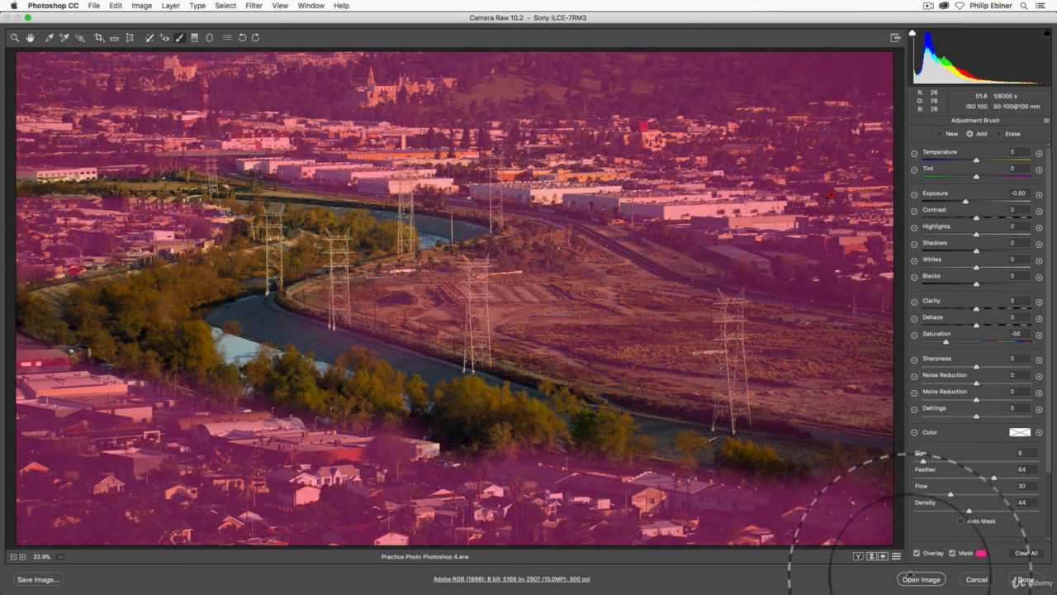
click(954, 553)
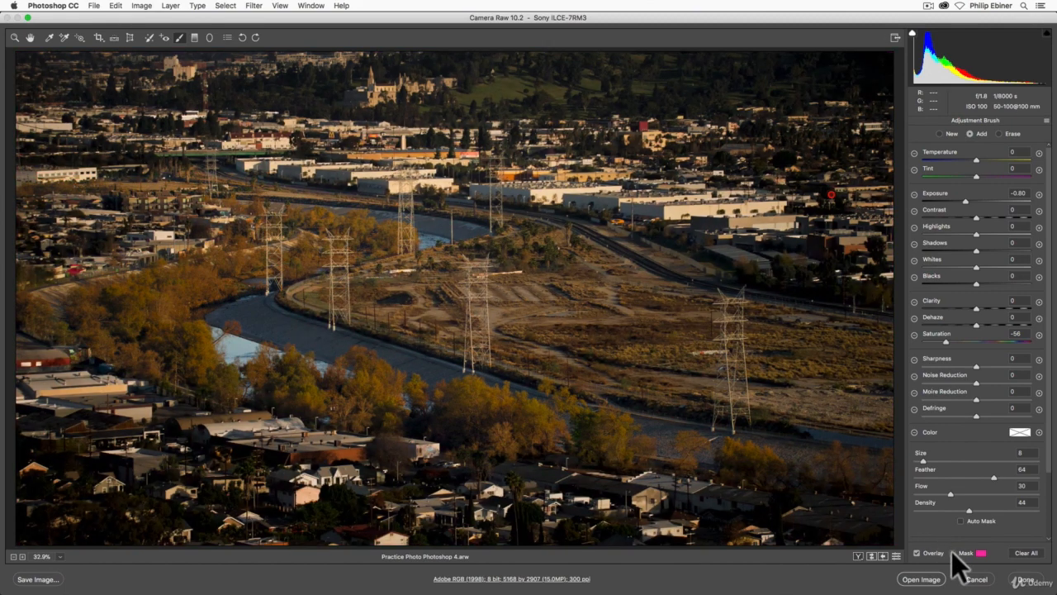
Rotate the image 90° counterclockwise twice
click(244, 38)
click(245, 38)
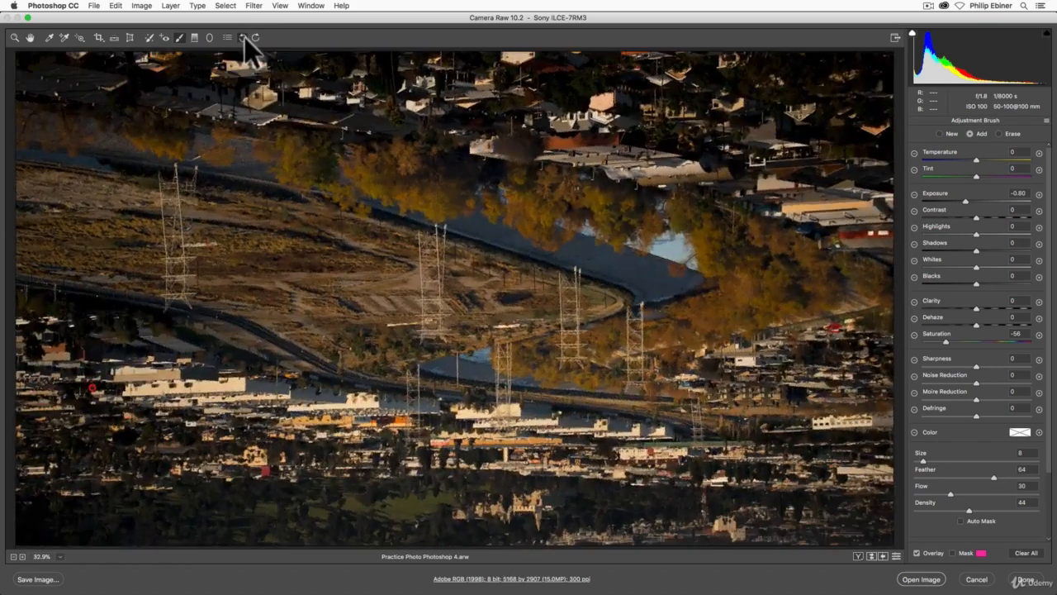
Rotate the image 90° clockwise twice to restore its upright orientation
click(245, 38)
click(244, 38)
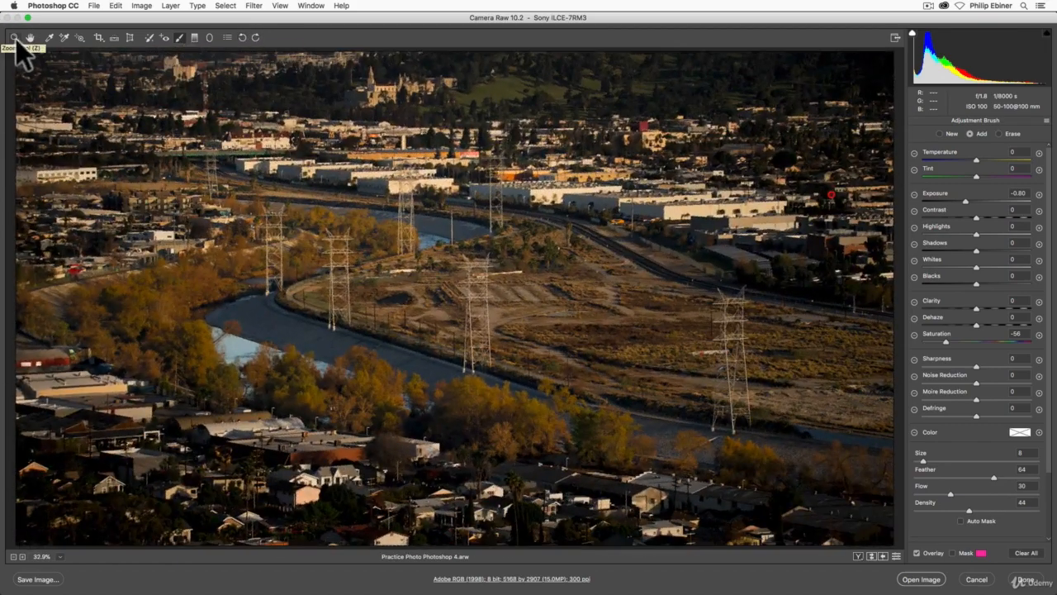
Try pulling down a point on the Point tone curve, then undo the curve change
click(15, 39)
click(925, 121)
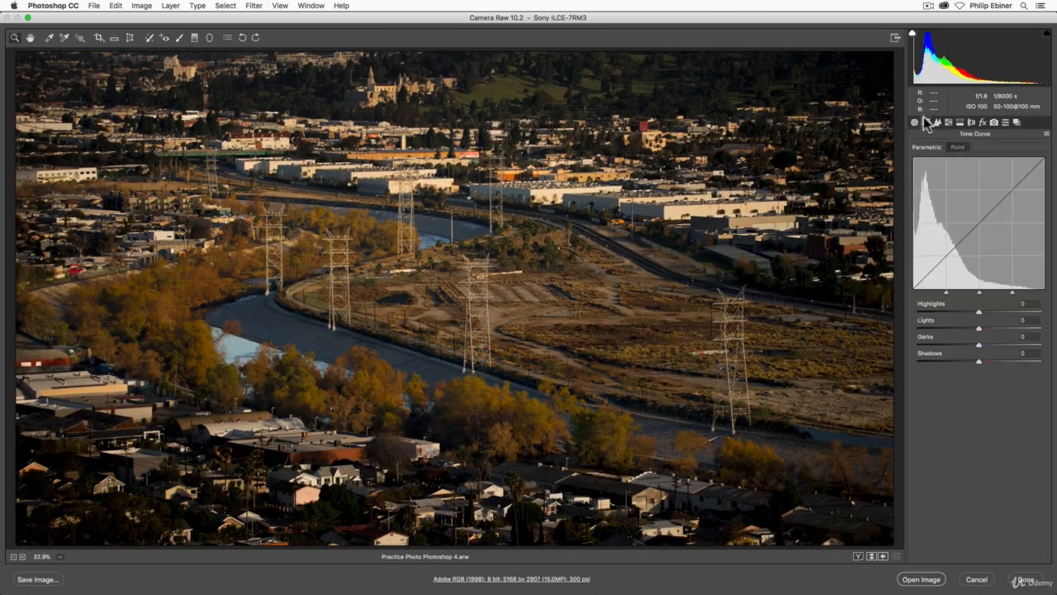
click(957, 149)
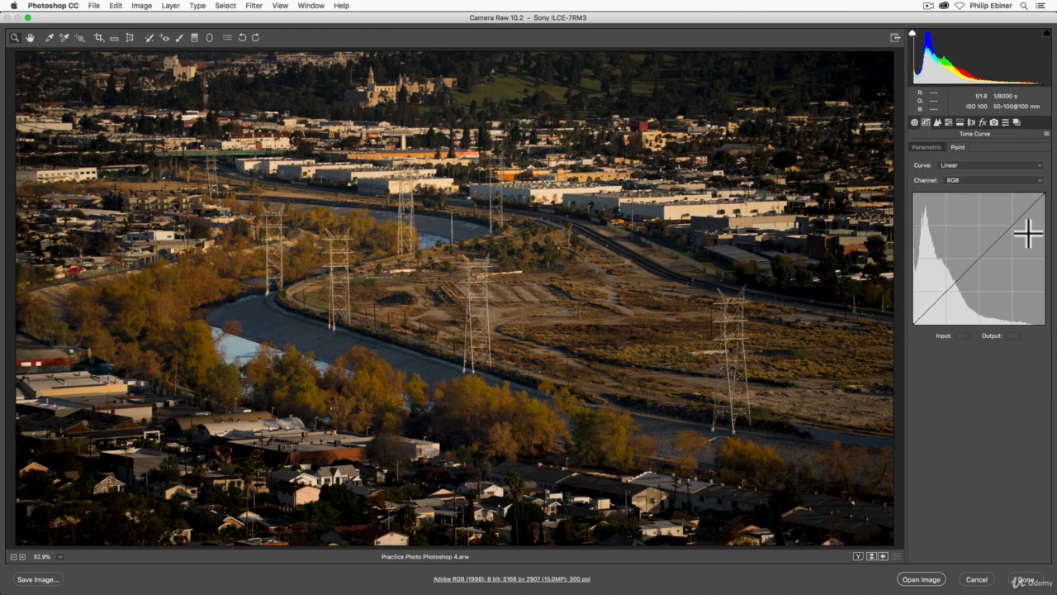
mouse_move(952, 286)
mouse_down()
mouse_move(961, 302)
mouse_move(936, 283)
mouse_move(955, 302)
mouse_up()
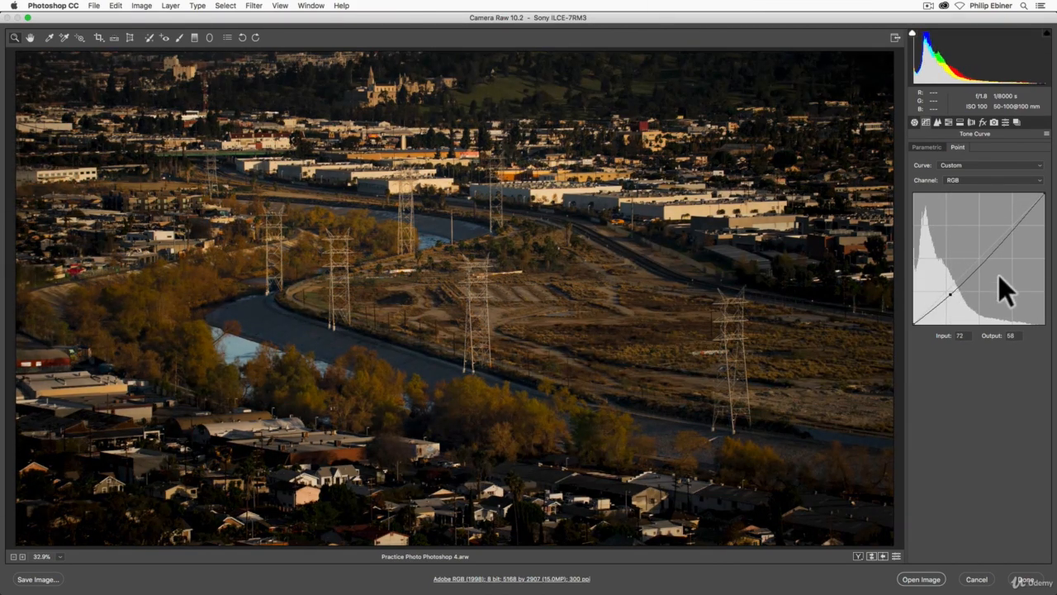
key(super+z)
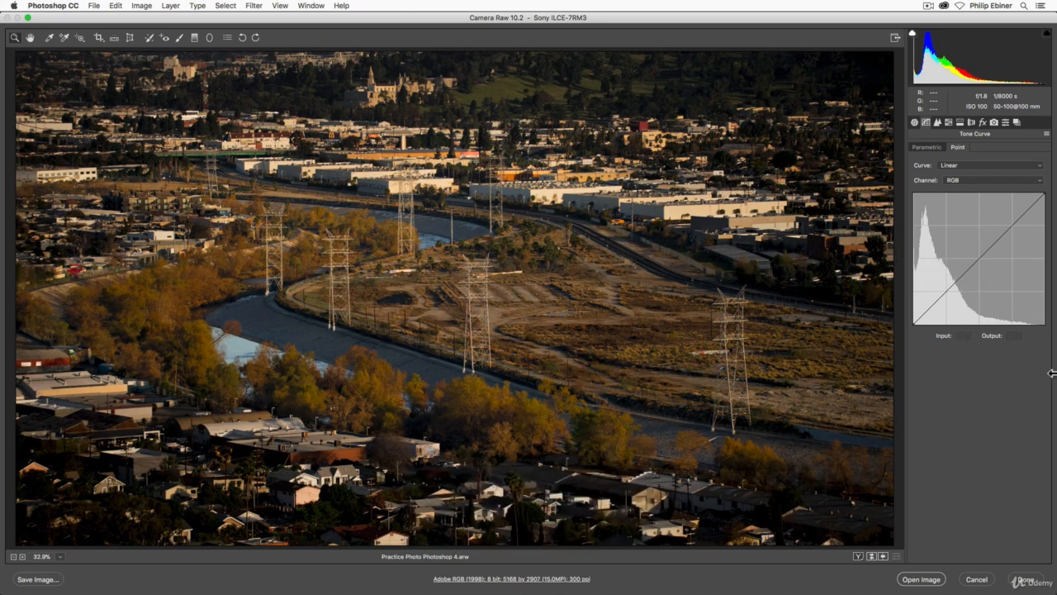
Return to the Basic panel, cycle the Before/After views, and set Blacks to -37
click(913, 145)
click(915, 122)
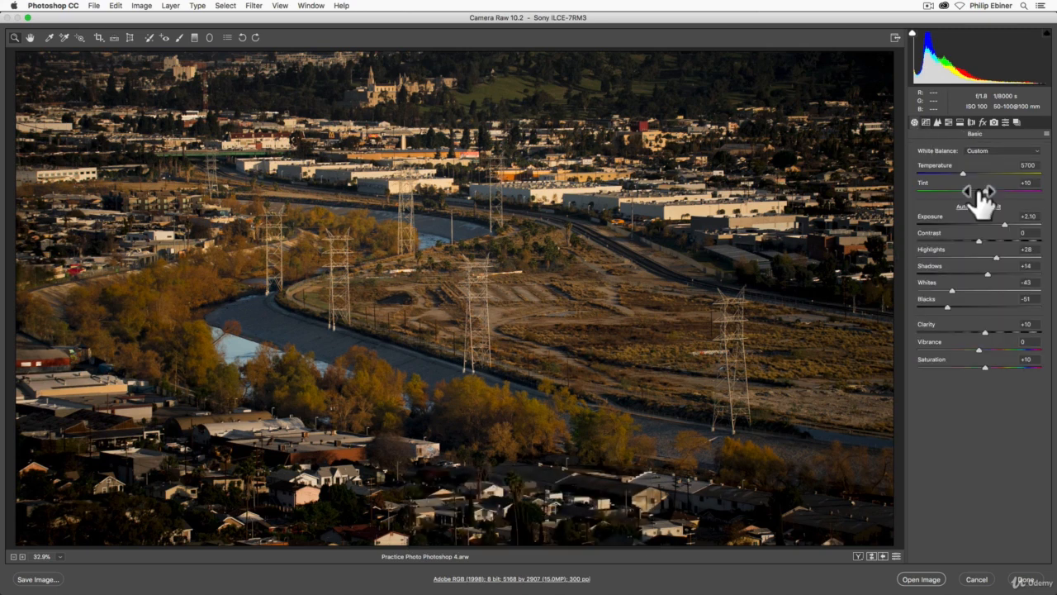
key(q)
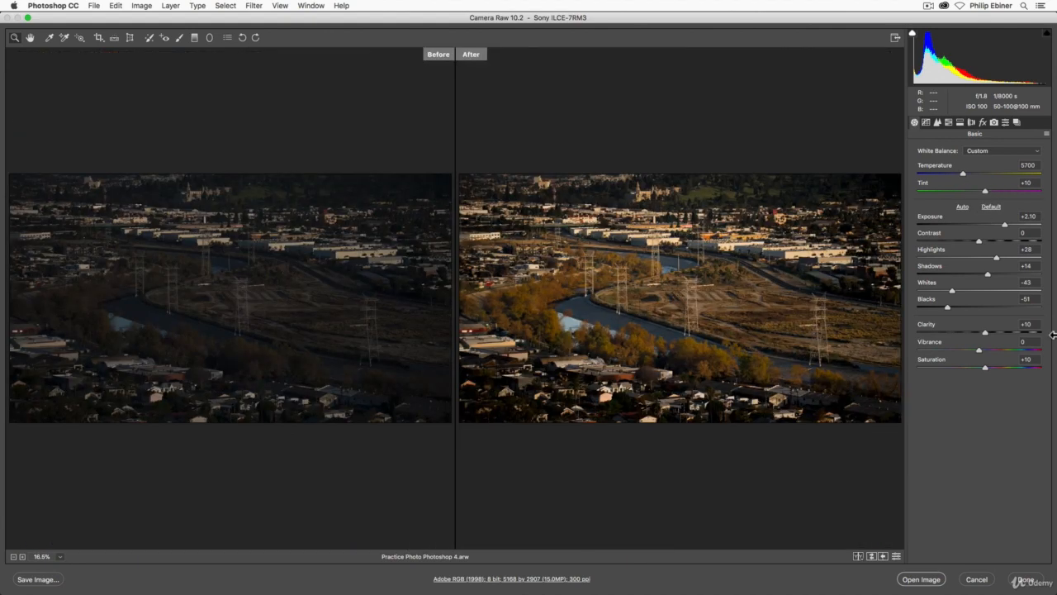
key(q)
key(q)
key(q)
key(q)
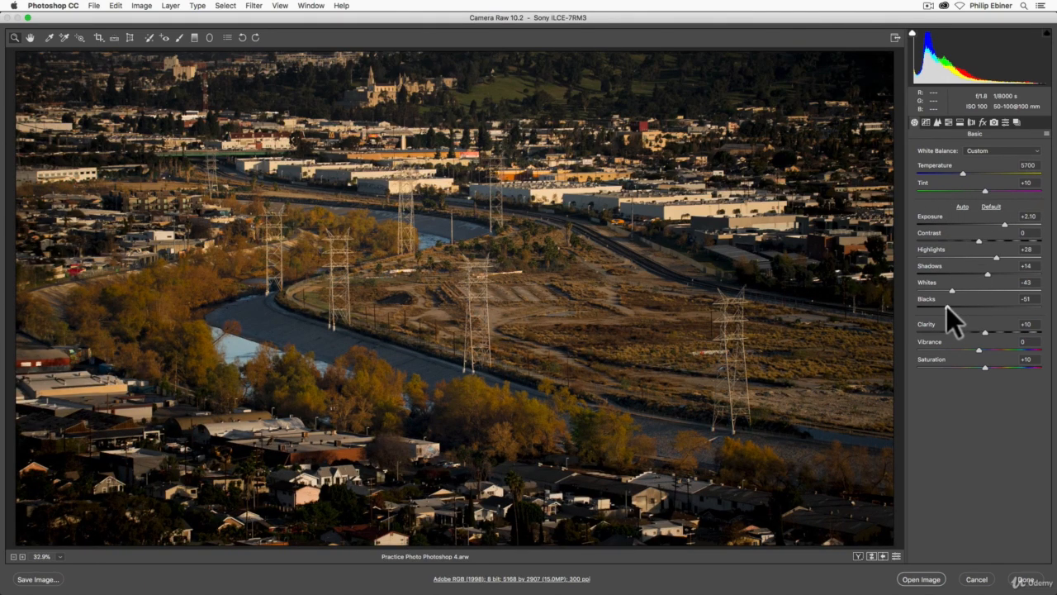
mouse_move(947, 306)
mouse_down()
mouse_move(966, 308)
mouse_move(940, 305)
mouse_move(957, 306)
mouse_up()
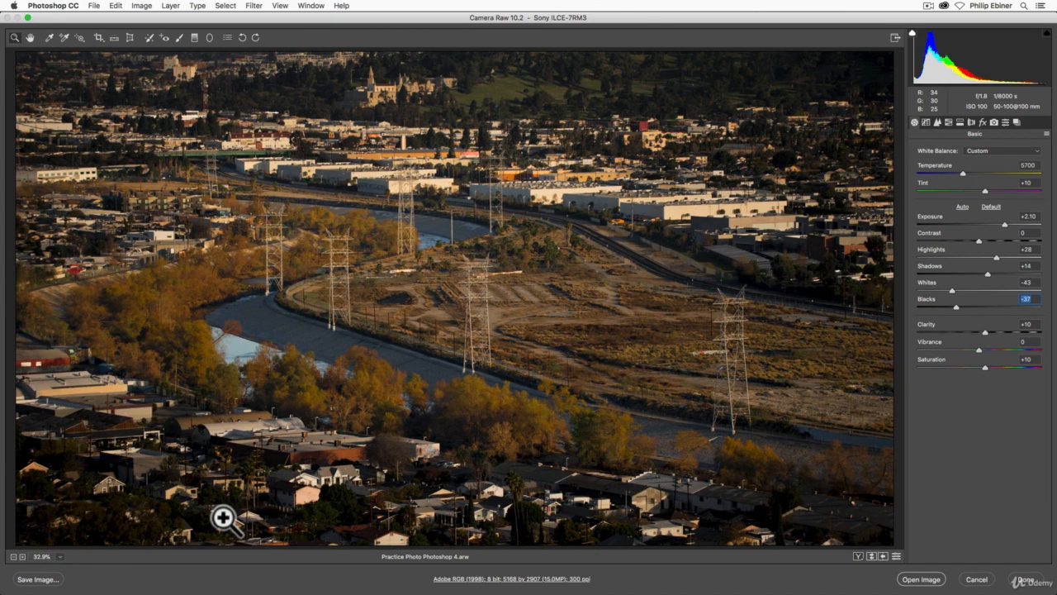
Save the image as a JPEG named PhotoshopPractice with 1 appended, with Resize to Fit turned off
click(38, 579)
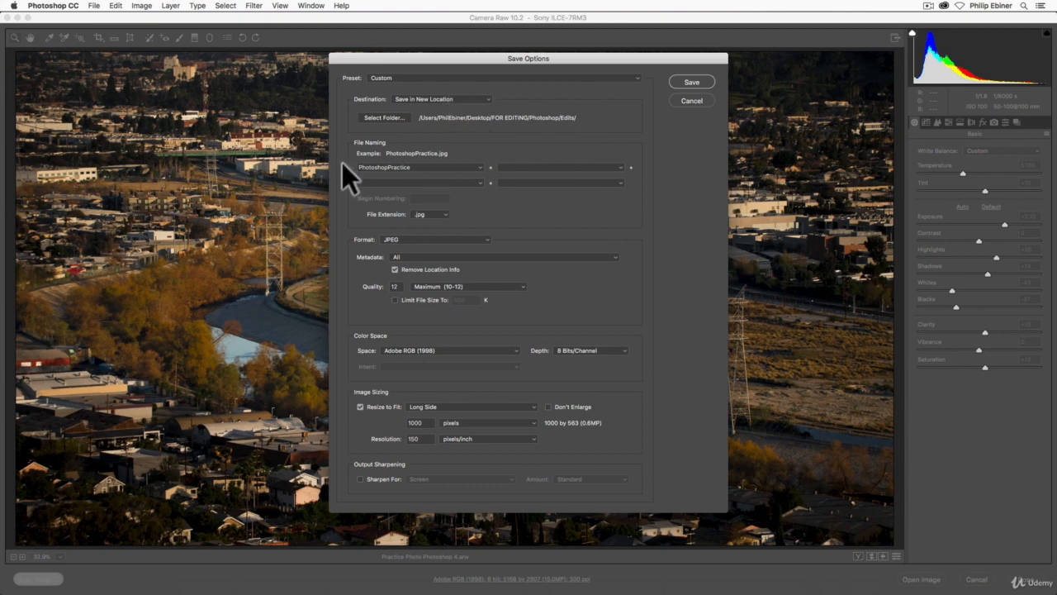
click(521, 166)
text(1)
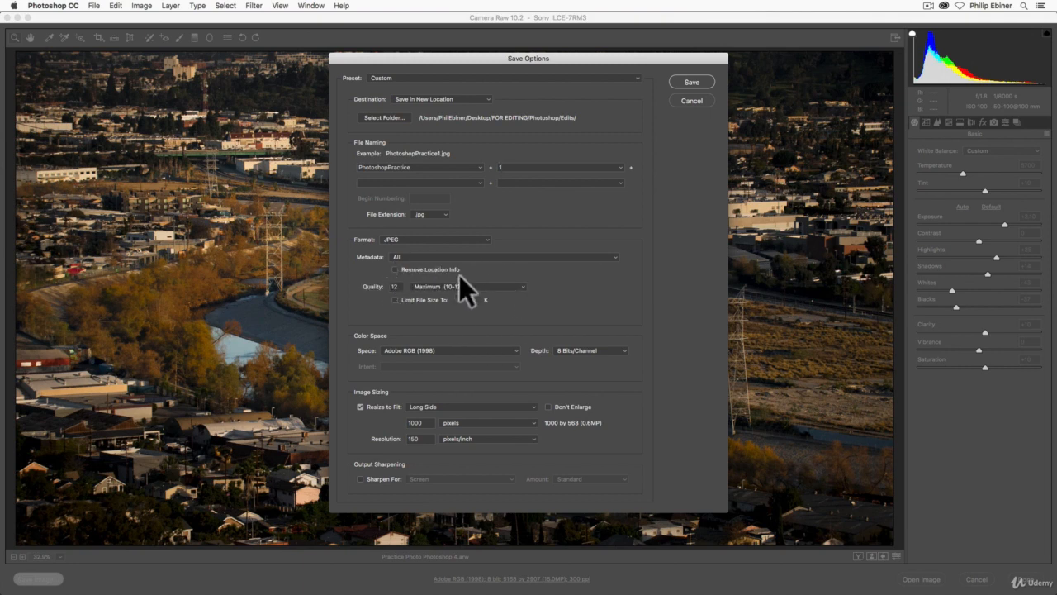
click(359, 406)
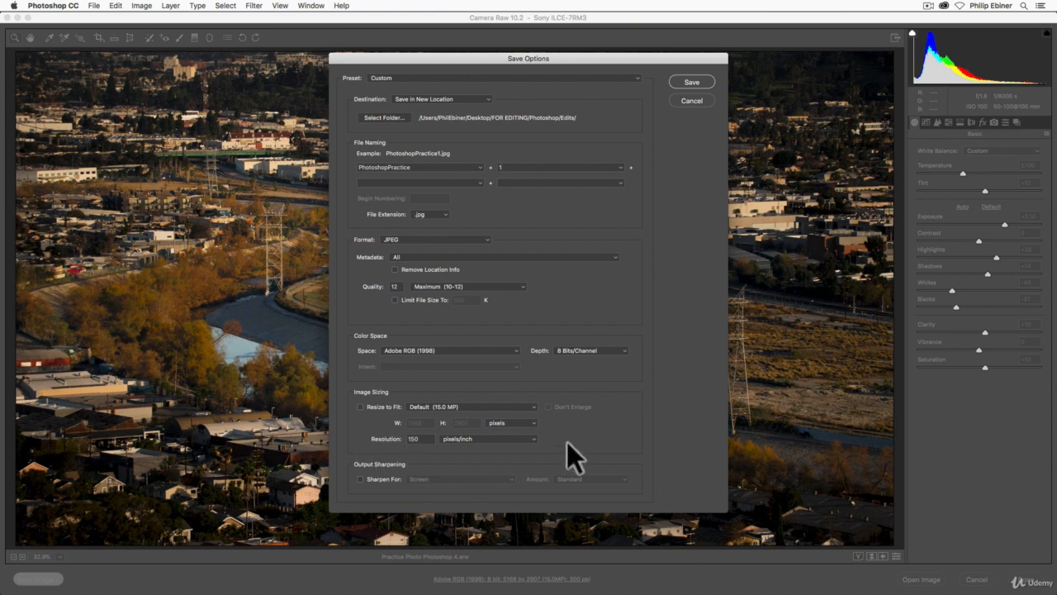
click(701, 81)
Switch to Finder and preview the saved PhotoshopPractice1.jpg in Quick Look, then return to Camera Raw
key(super+Tab)
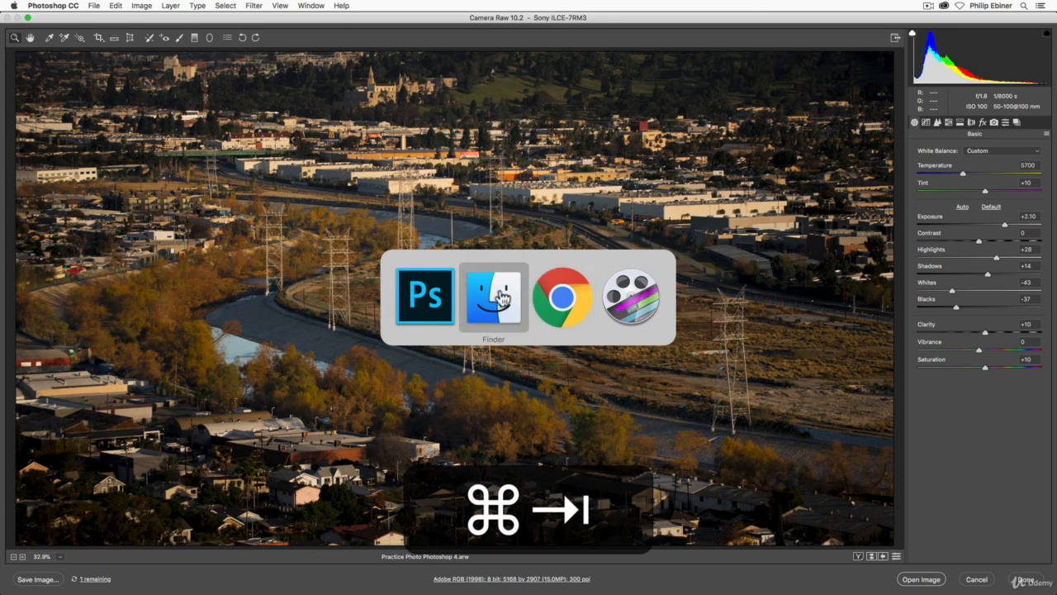
click(526, 285)
click(643, 213)
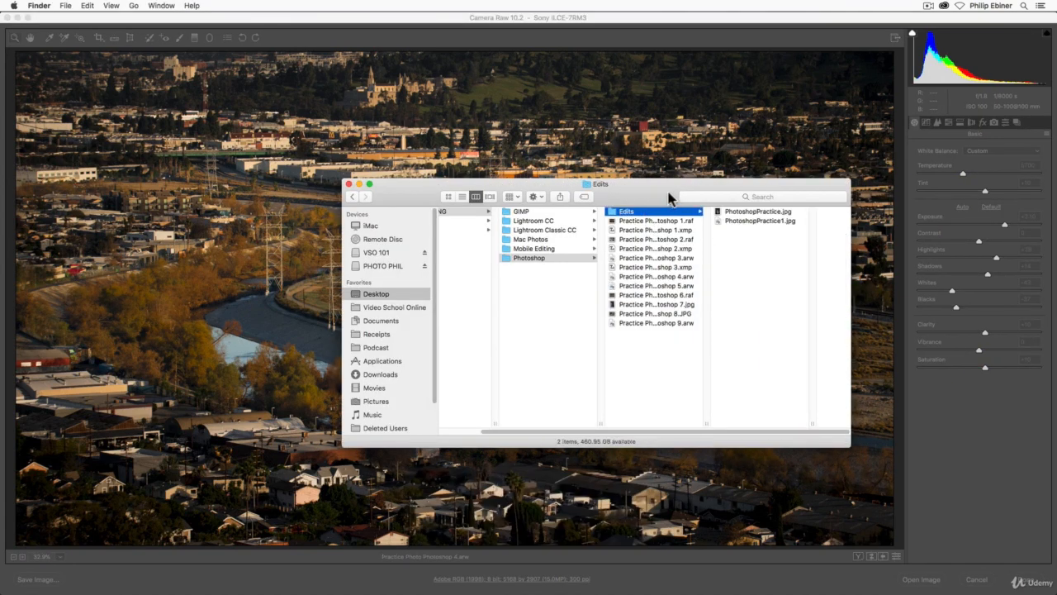
drag(668, 198, 525, 172)
click(618, 195)
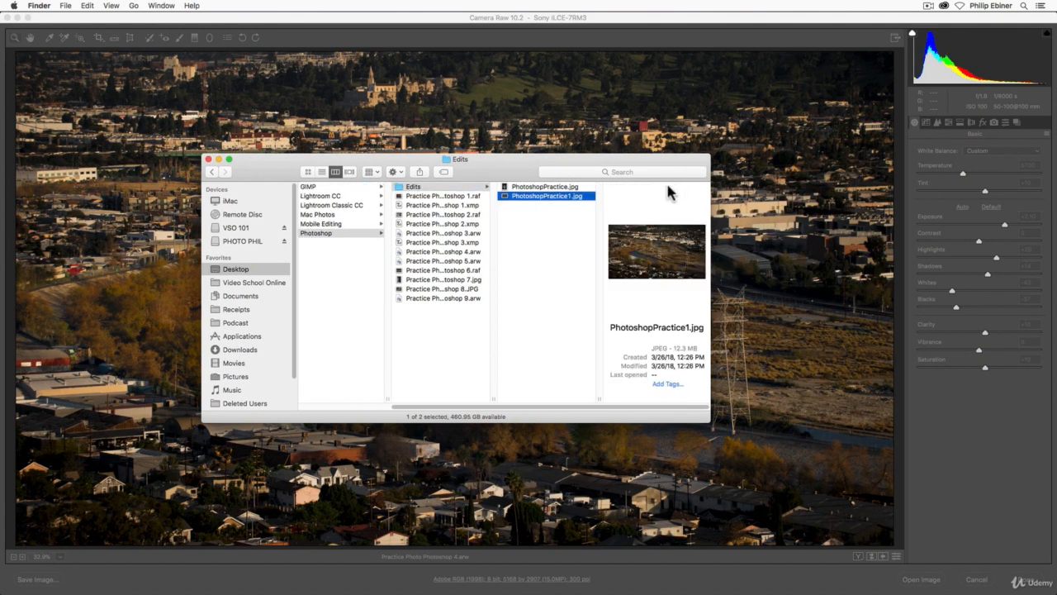
key(space)
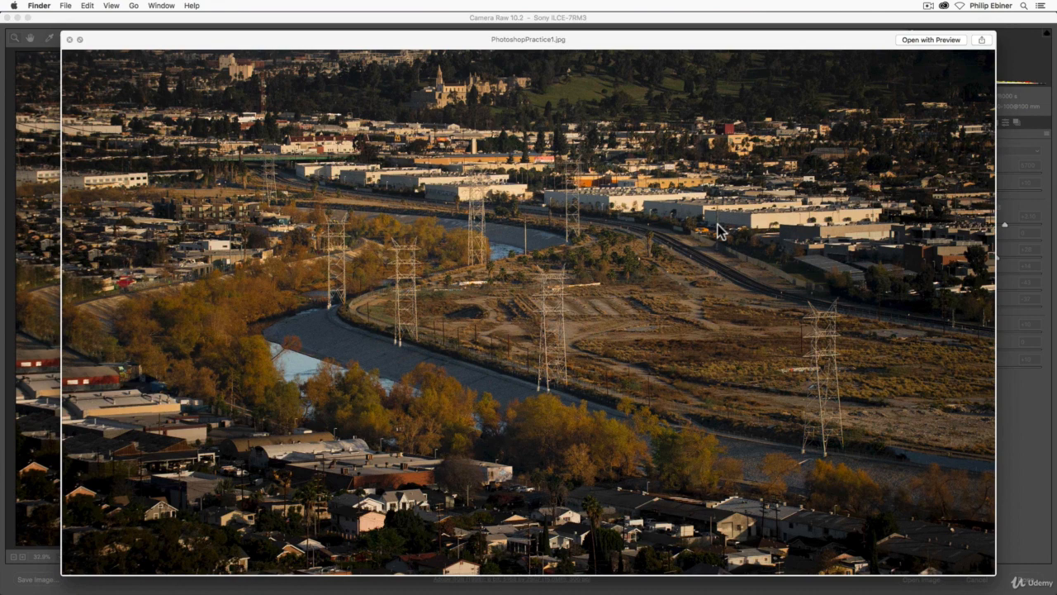
key(space)
click(135, 193)
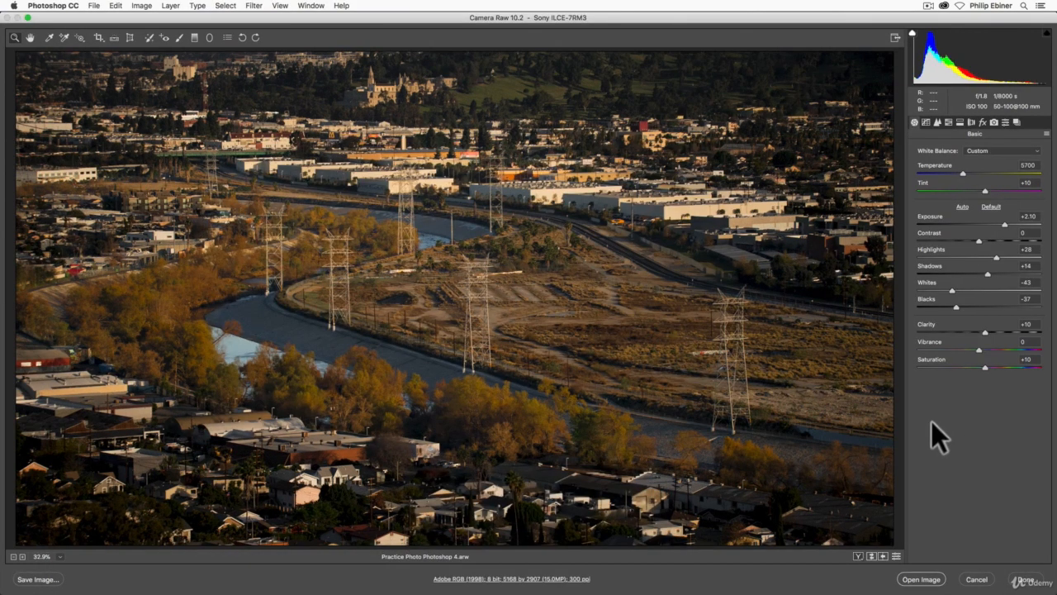
Cycle through the Before/After comparison views of the edited photo
click(857, 556)
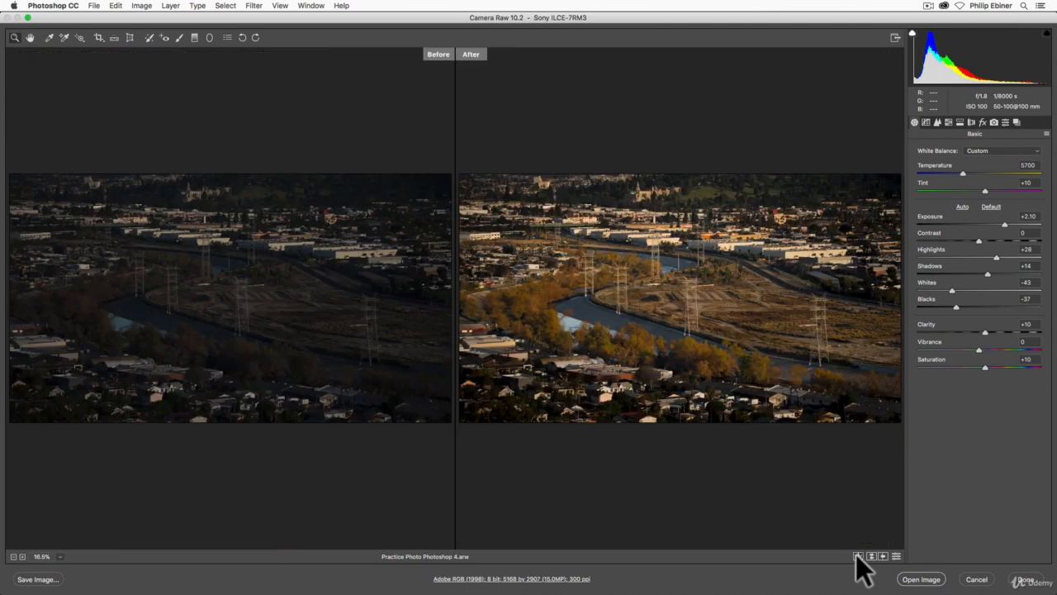
click(857, 556)
click(857, 556)
click(857, 556)
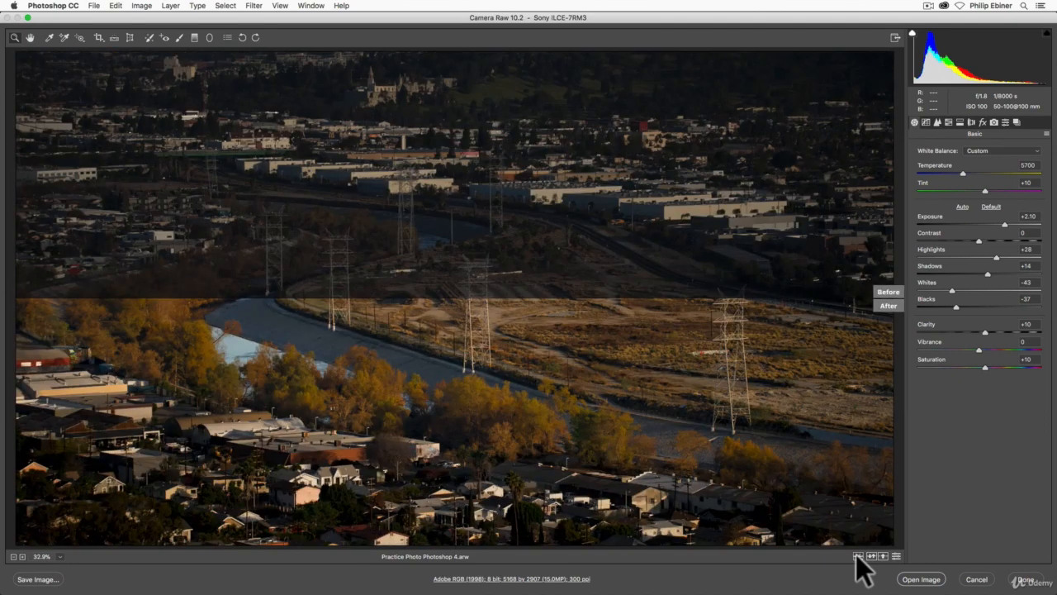
click(857, 556)
click(858, 556)
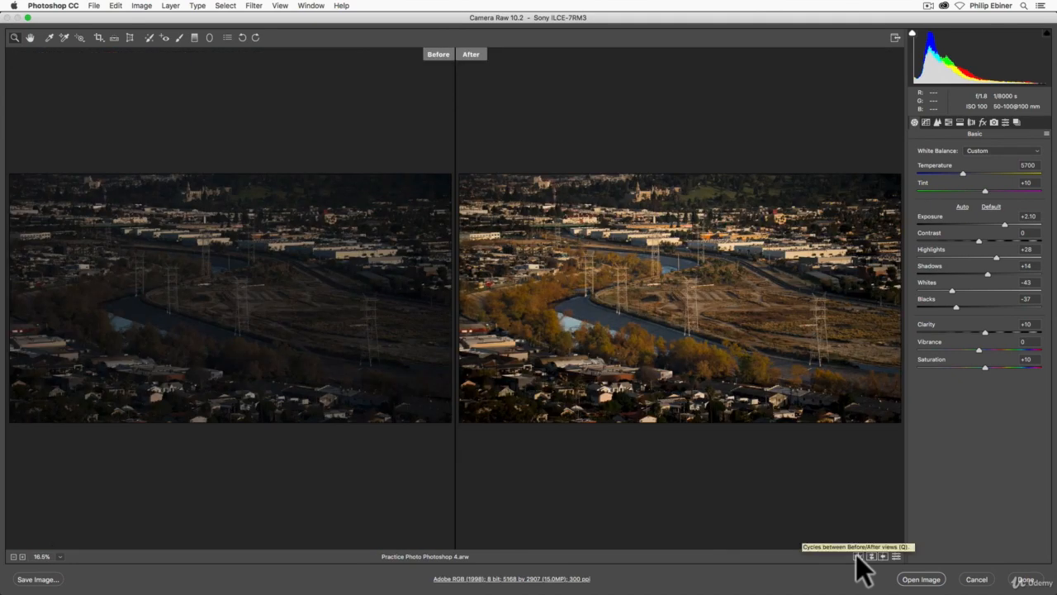